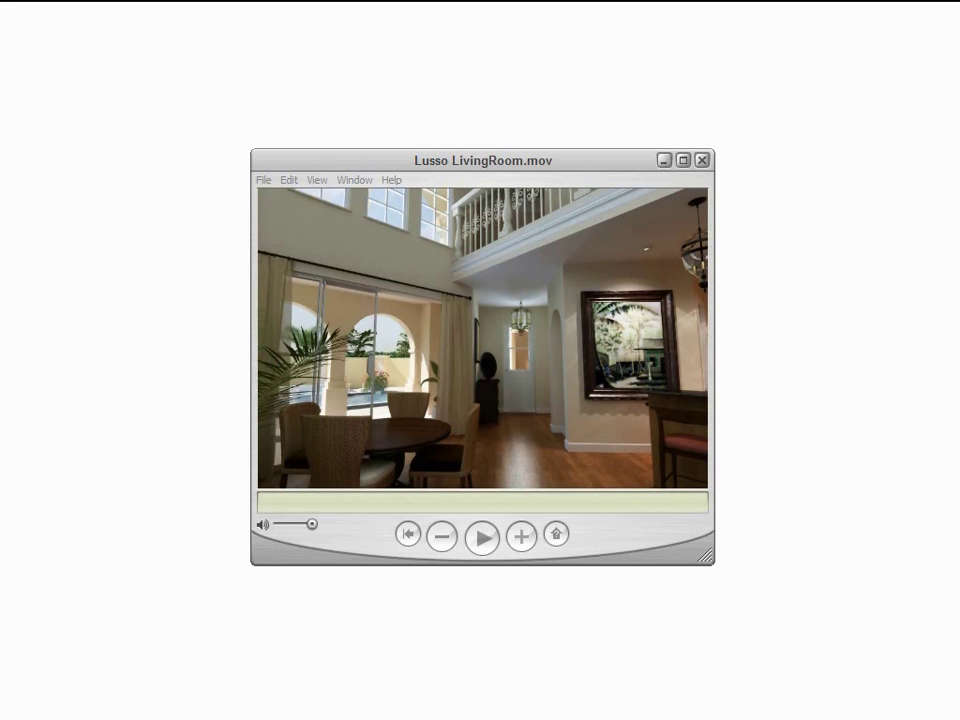
- Look around the Lusso living room, master suite and dining room panoramas and the untextured Pano1 panorama
left_click(546, 373)
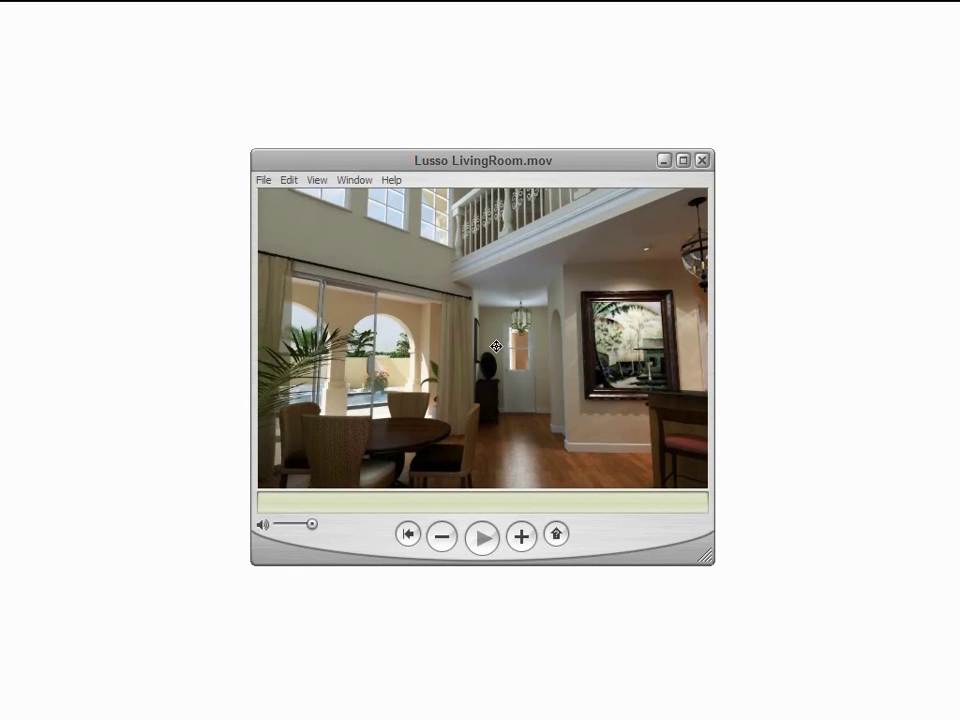
mouse_move(496, 346)
left_mouse_down()
mouse_move(520, 326)
mouse_move(570, 400)
mouse_move(572, 349)
mouse_move(540, 338)
mouse_move(579, 363)
mouse_move(584, 339)
left_mouse_up()
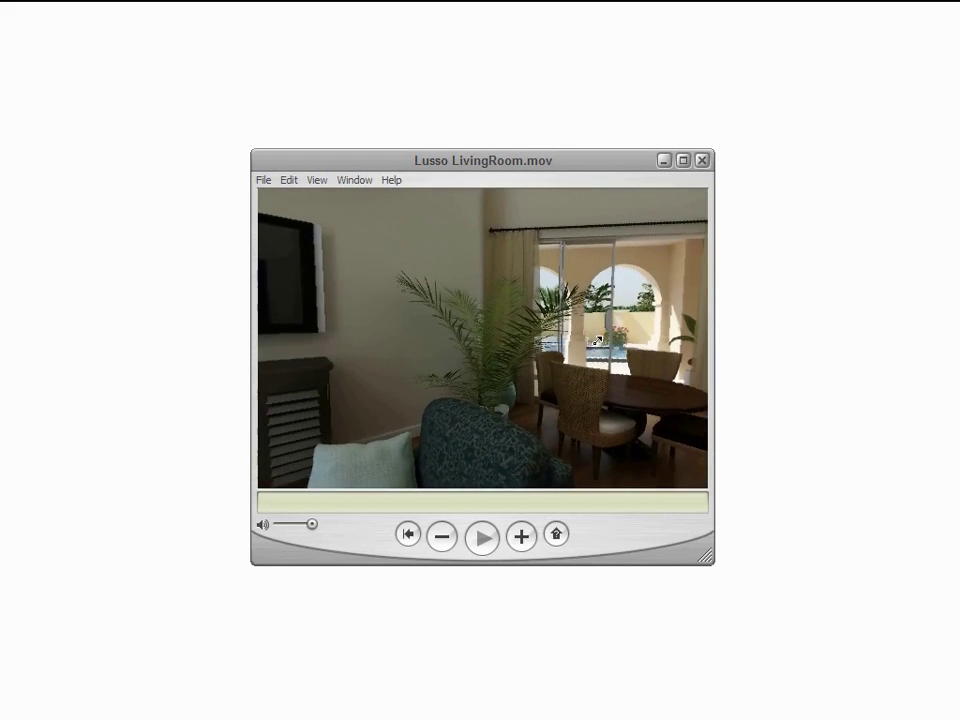
left_click_drag(582, 336, 575, 342)
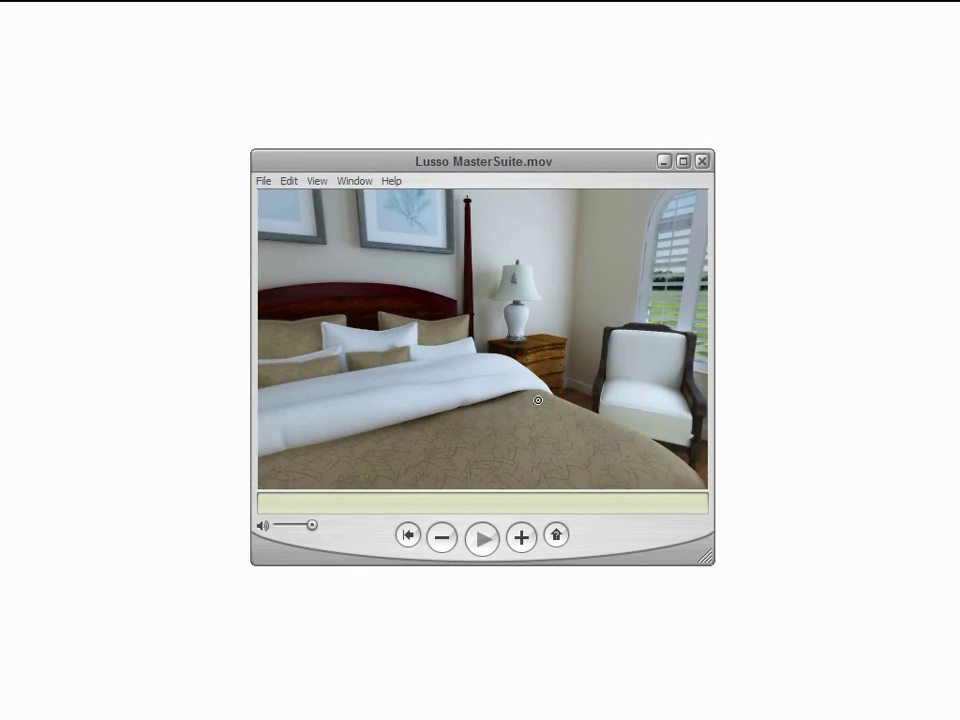
left_click_drag(481, 372, 566, 378)
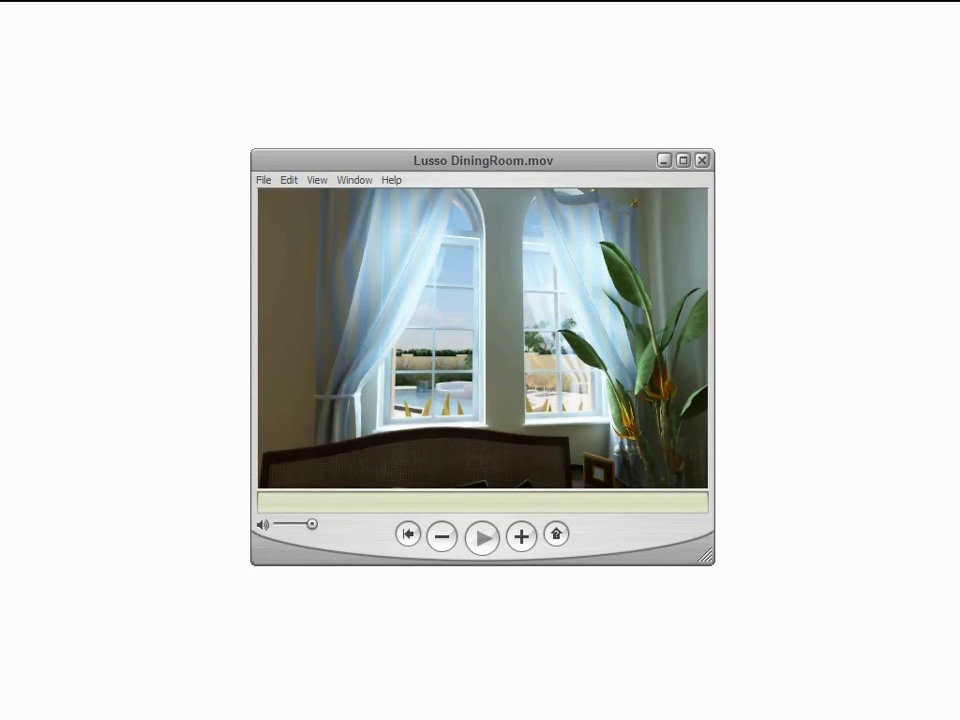
left_click_drag(548, 380, 535, 382)
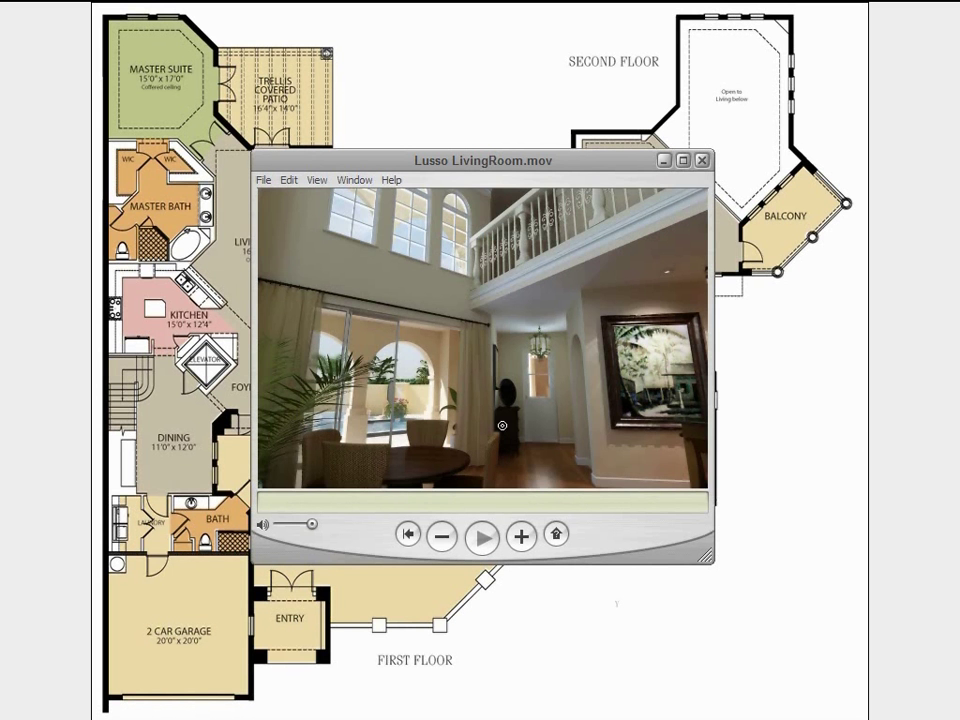
mouse_move(501, 422)
left_mouse_down()
mouse_move(538, 456)
mouse_move(548, 430)
mouse_move(537, 418)
left_mouse_up()
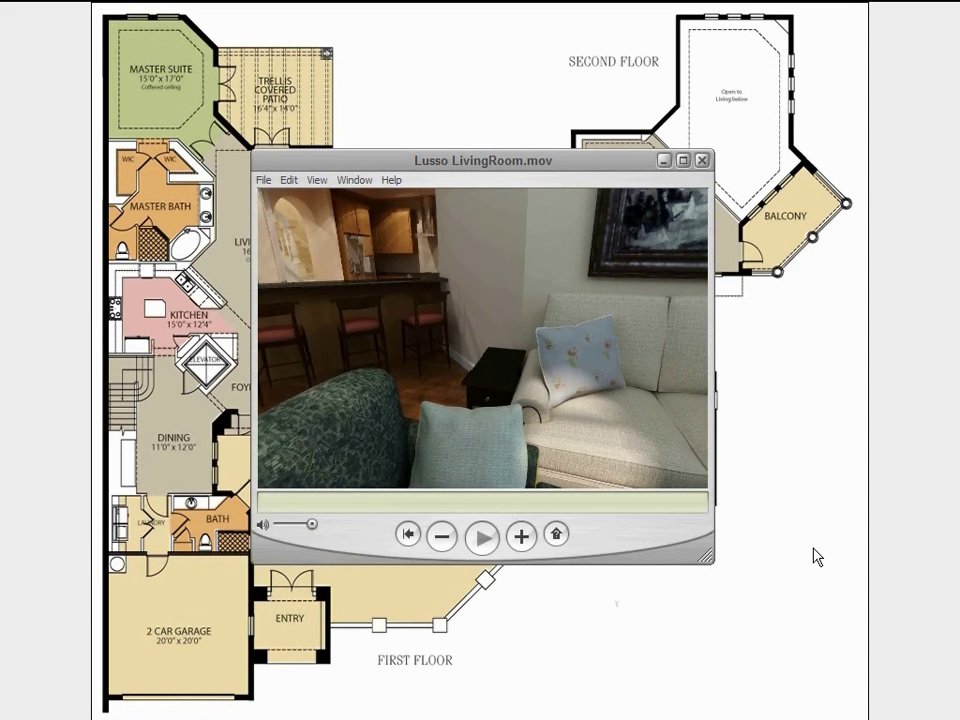
left_click_drag(476, 390, 442, 385)
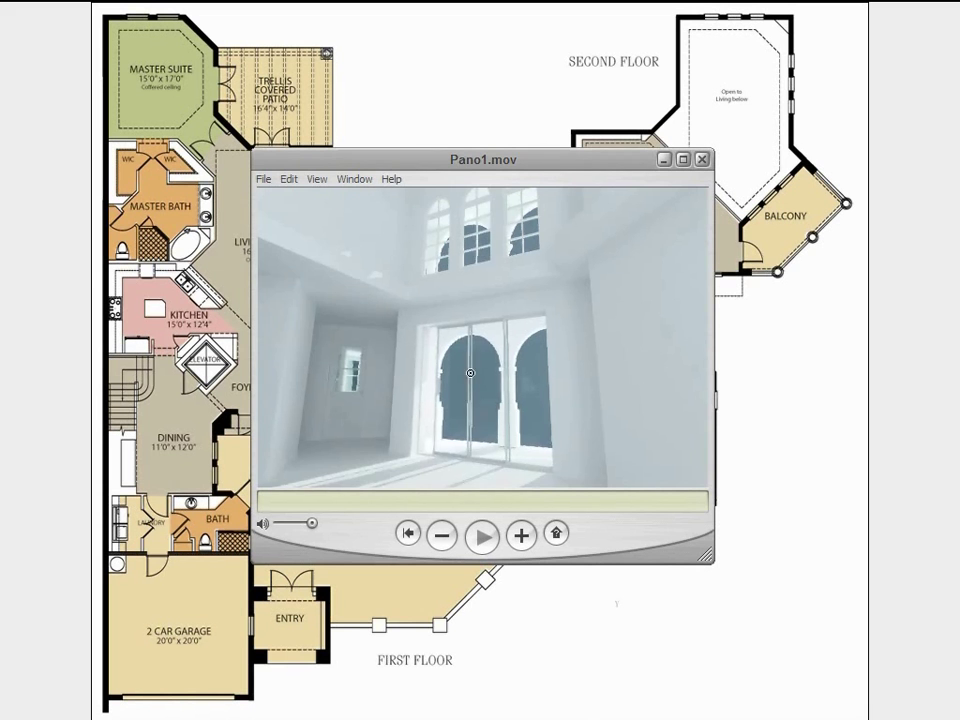
left_click_drag(466, 374, 553, 401)
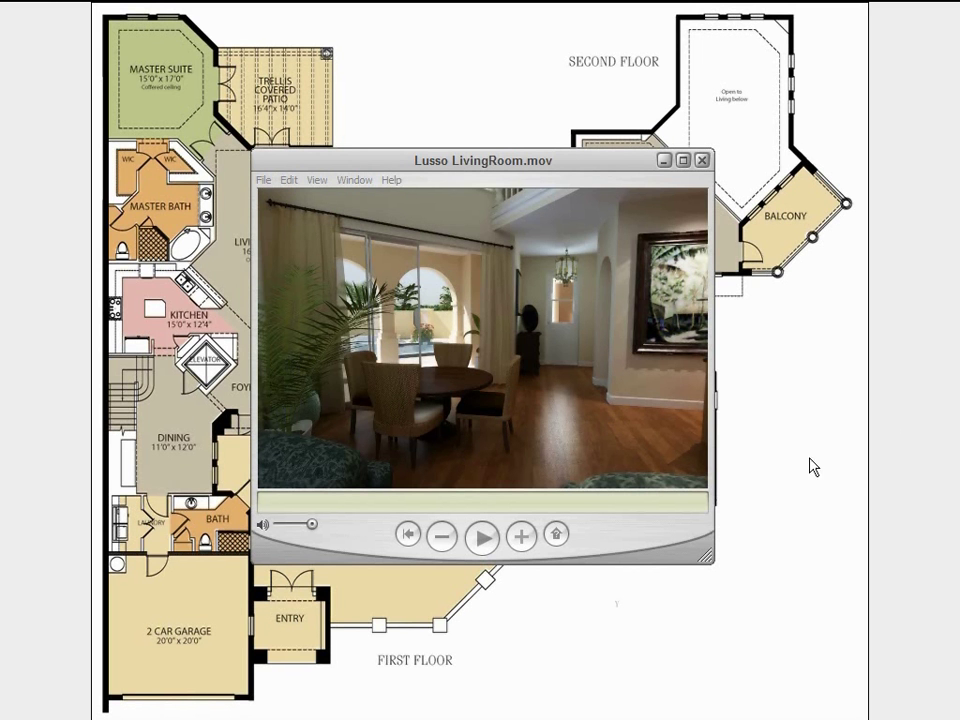
left_click_drag(420, 328, 559, 449)
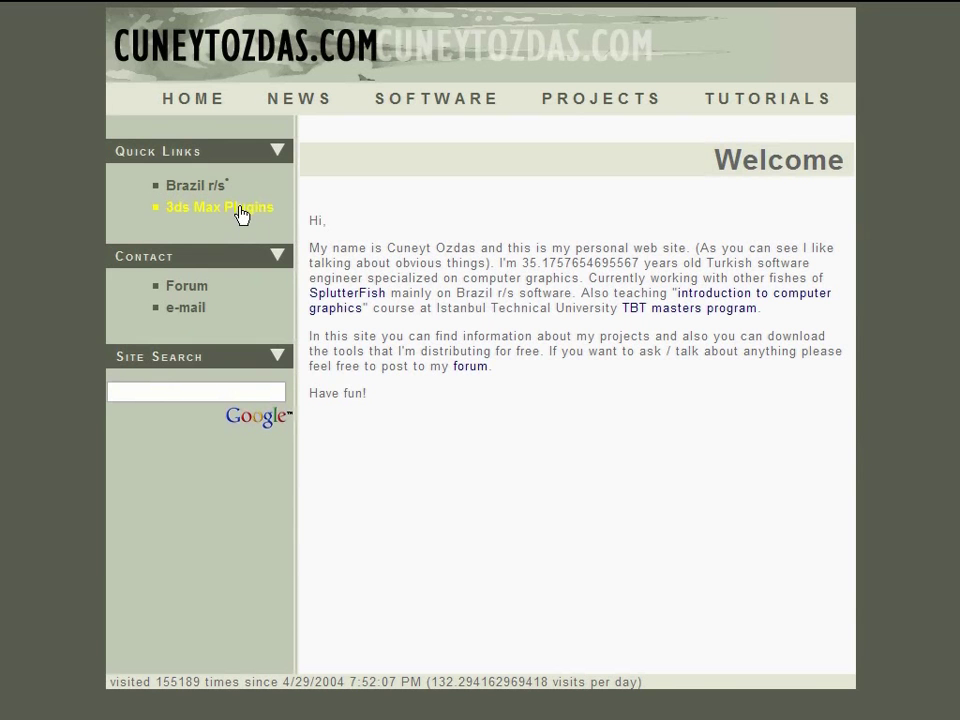
- Open the 3ds Max plugins page on the Cuneyt Ozdas site and examine the ColorCorrect plugin's description
left_click(240, 212)
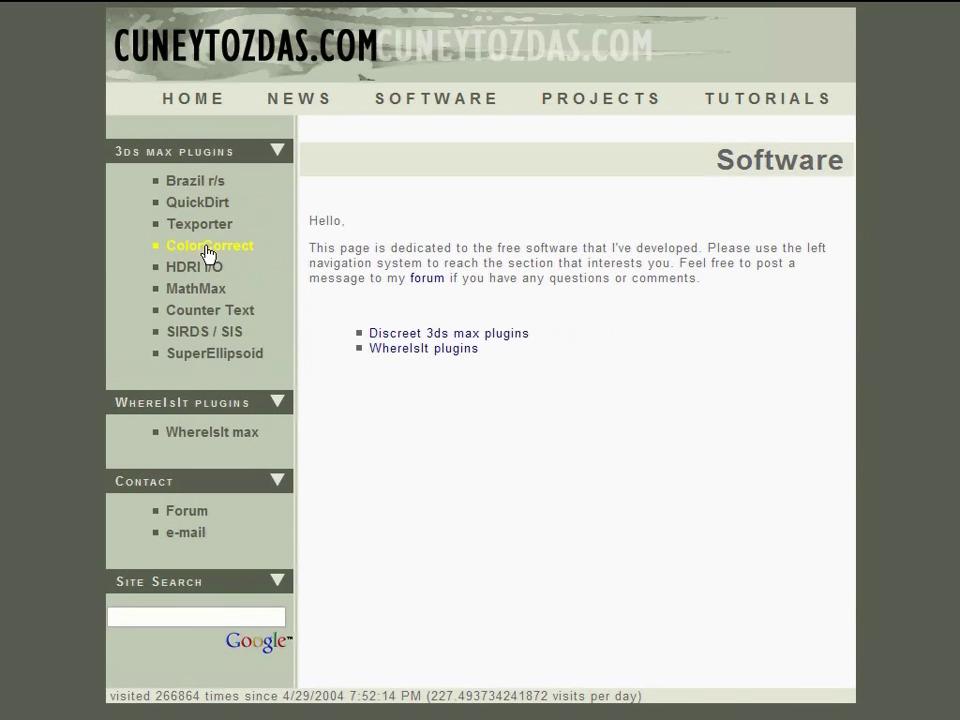
left_click(208, 248)
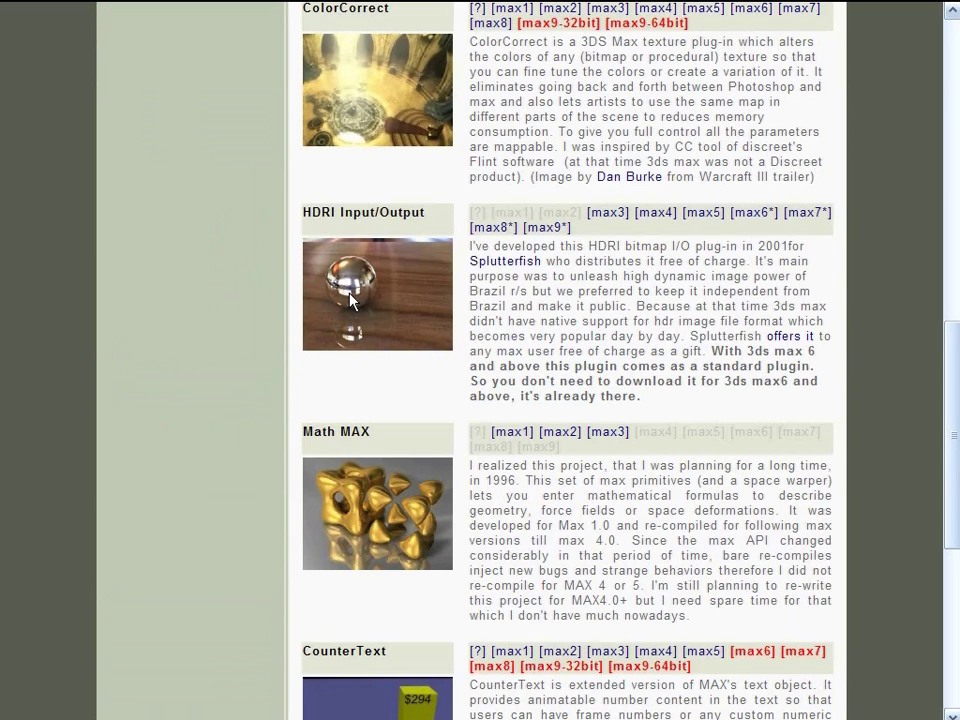
scroll(509, 298, "up", 5)
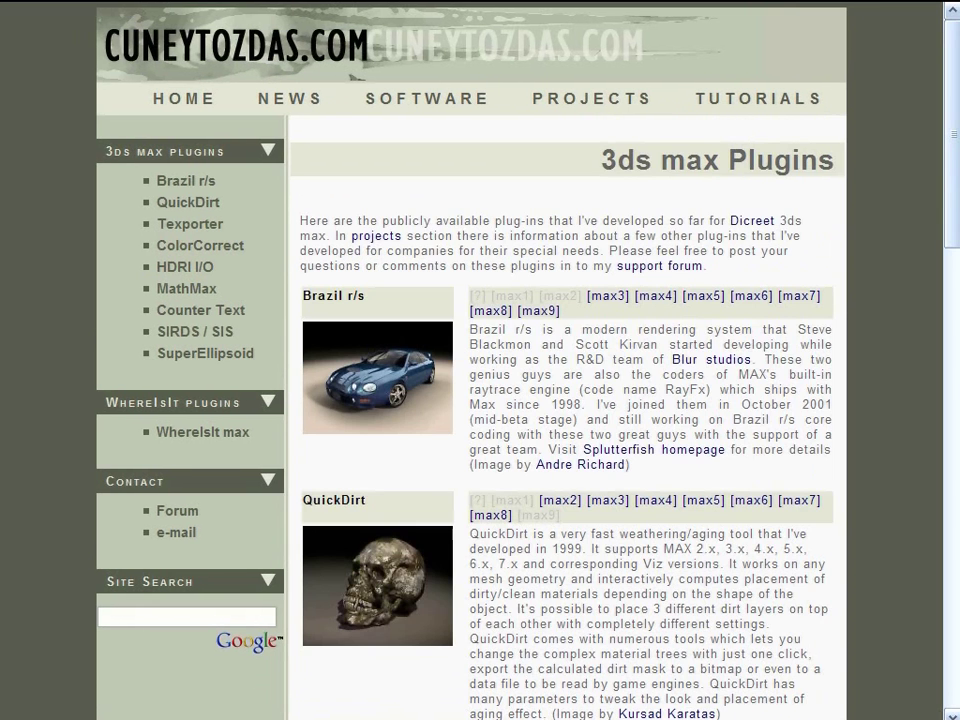
scroll(320, 273, "down", 7)
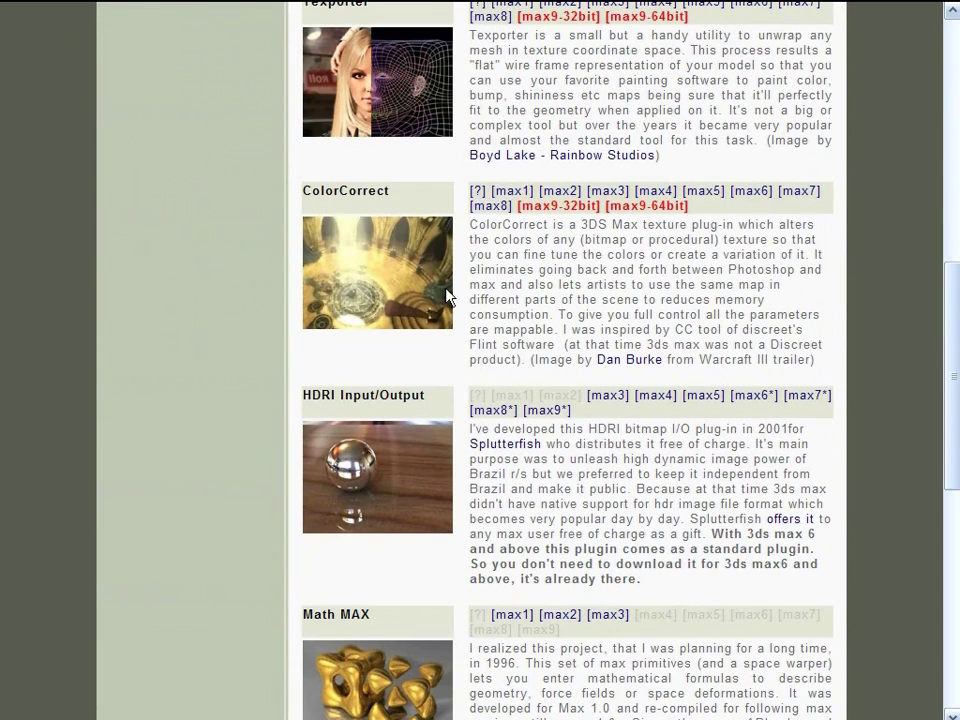
left_click_drag(469, 225, 797, 333)
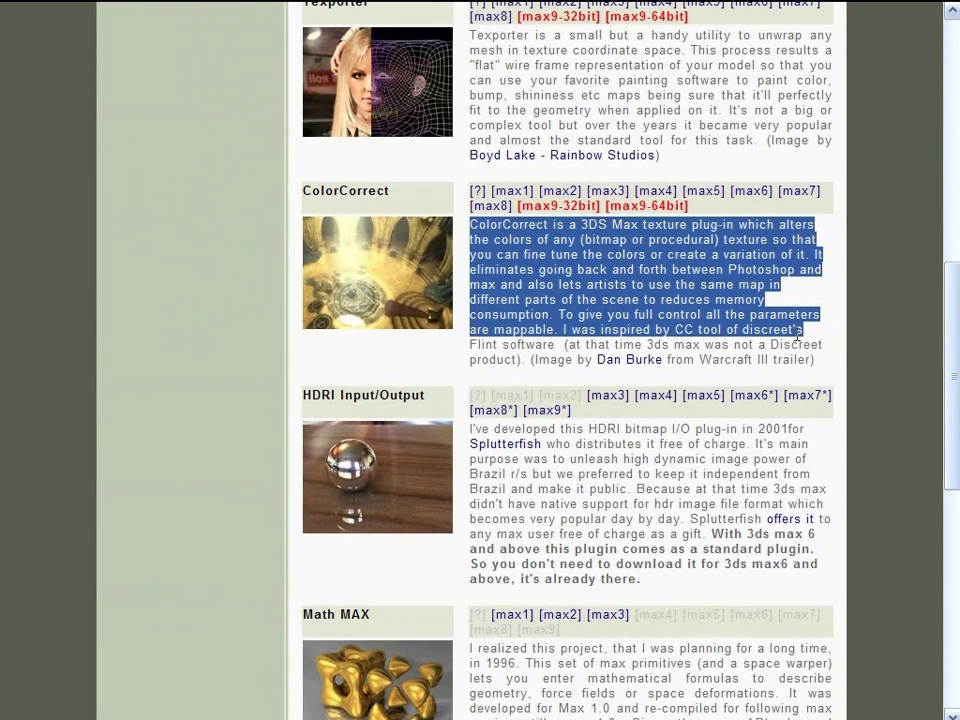
left_click(687, 312)
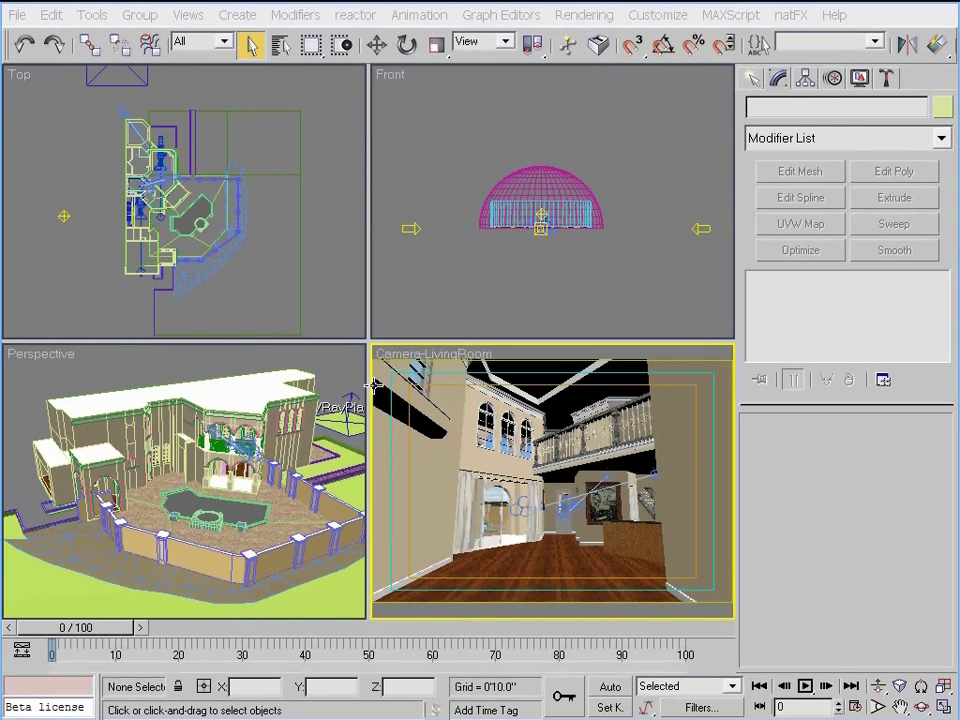
- Examine the scene's mesh and object totals in the contents section of the file properties
key("alt+f")
key("i")
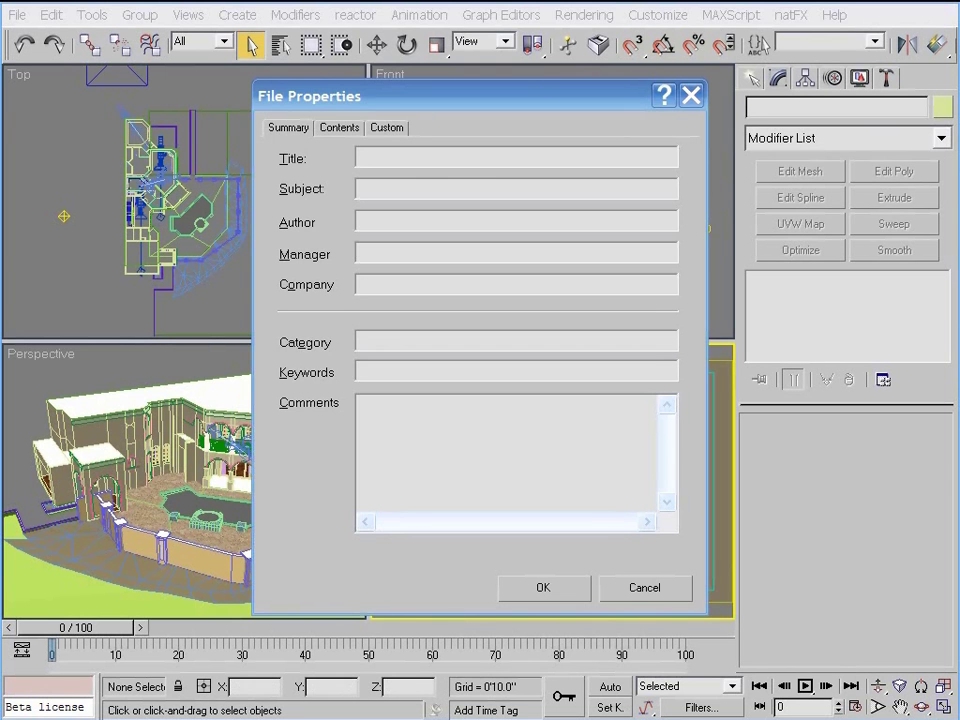
left_click(341, 128)
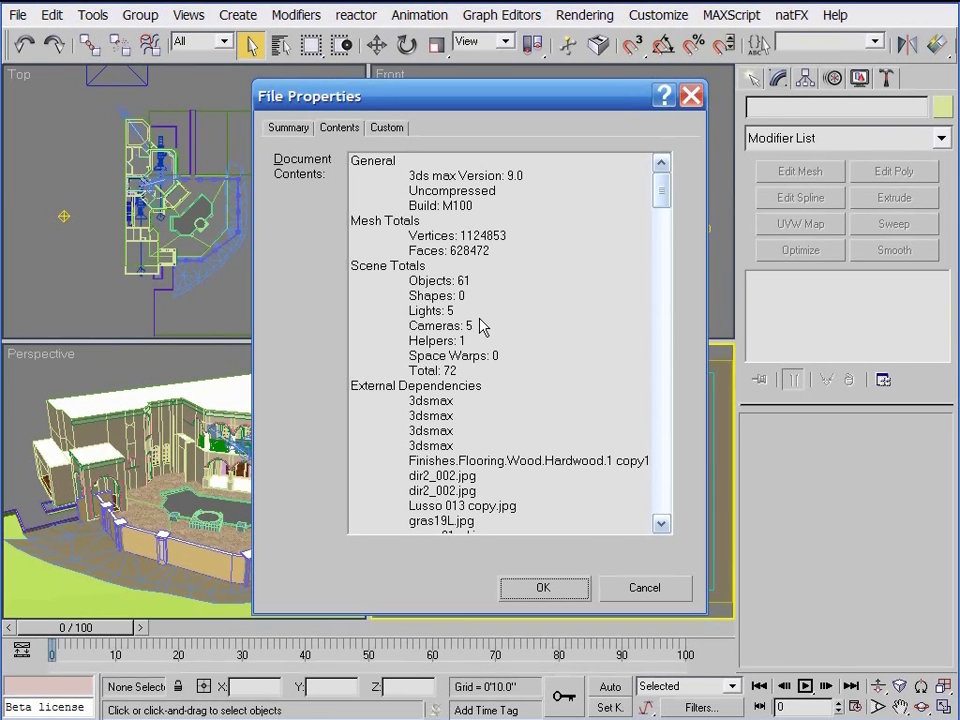
left_click(641, 589)
- Shade the enlarged Front view, orbit it to inspect the sky dome and tree backdrop around the site, and restore the four-view layout
key("alt+w")
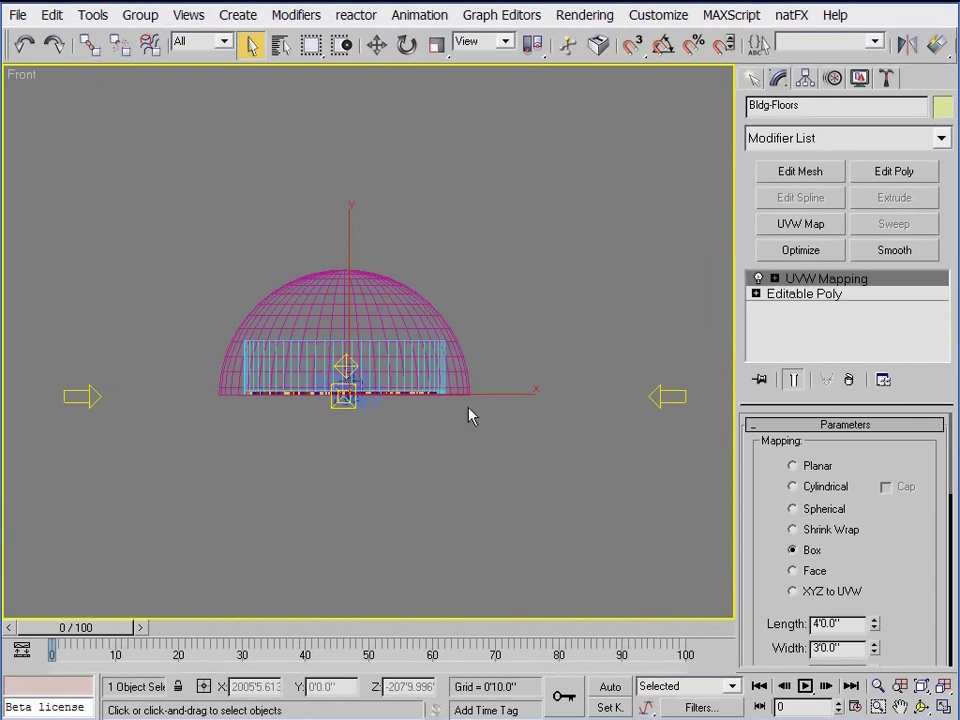
key("F3")
scroll(360, 376, "up", 5)
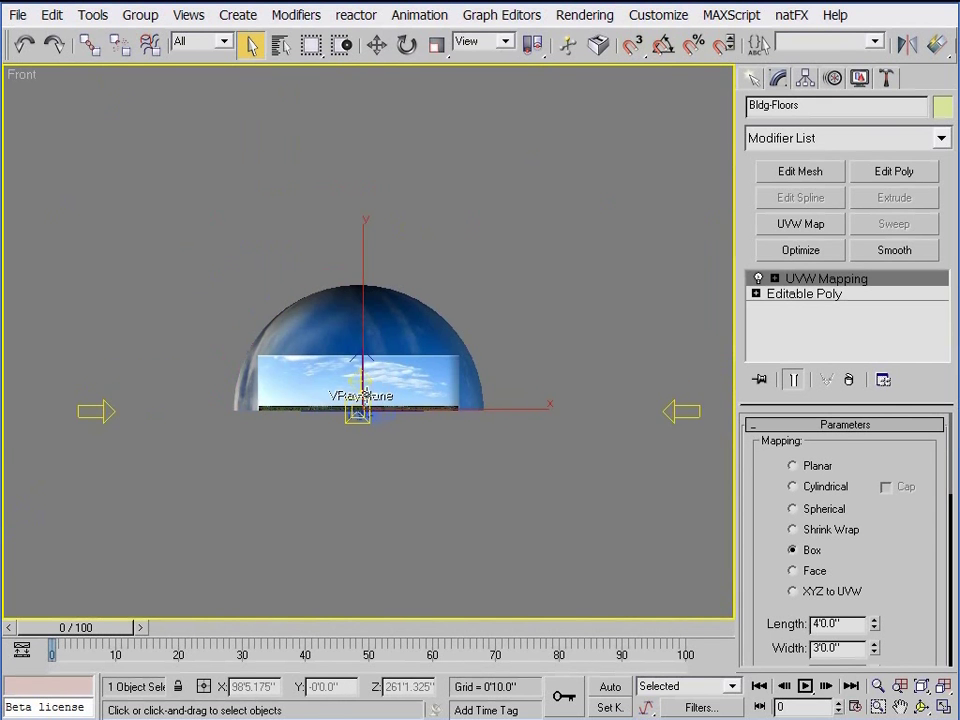
scroll(346, 408, "up", 4)
left_click(921, 706)
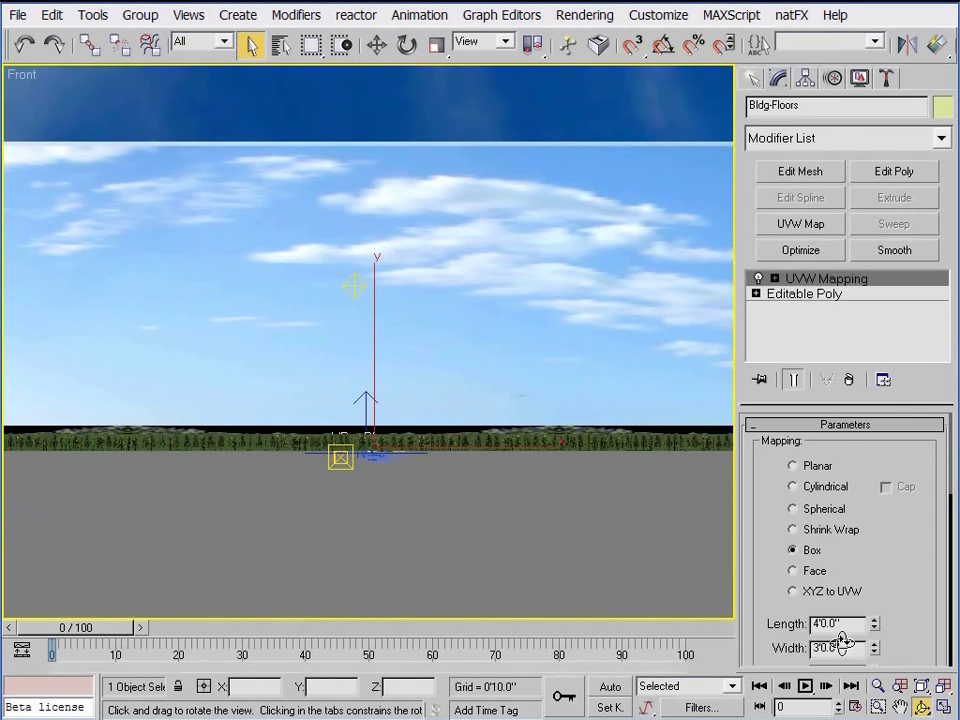
left_click_drag(389, 381, 424, 403)
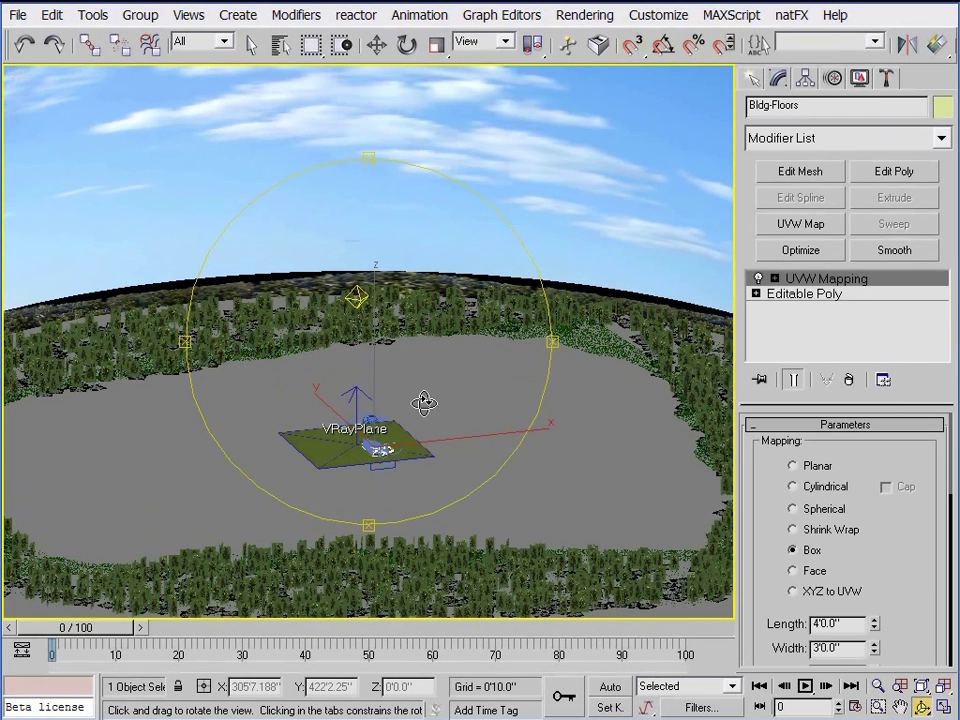
right_click(424, 403)
left_click(943, 706)
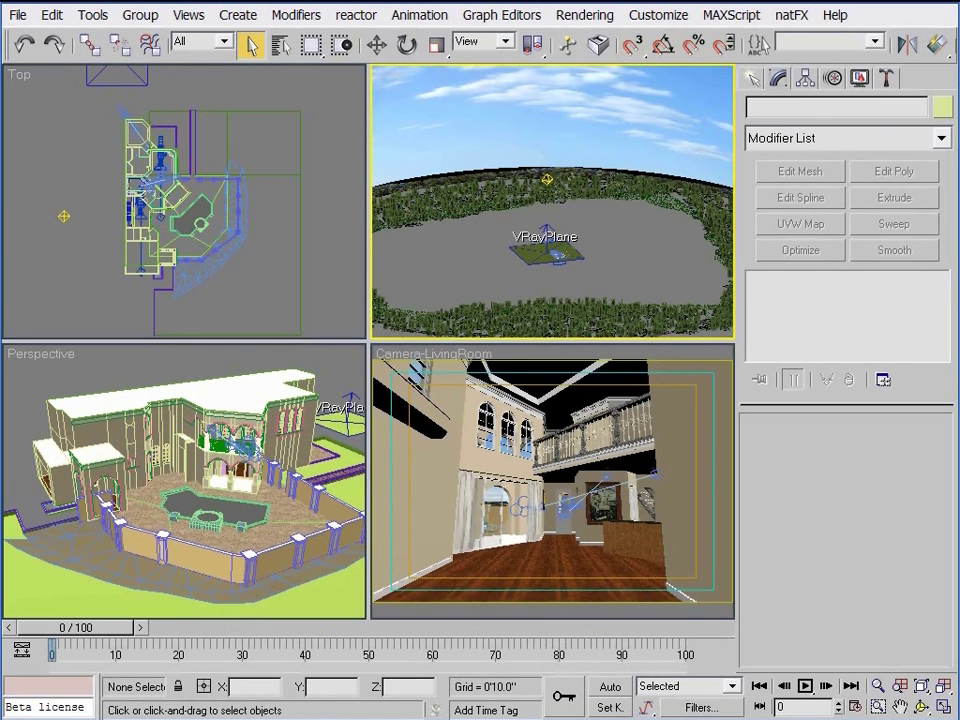
- Select the Bldg-Curtains object by name and make the Camera-LivingRoom view active
key("h")
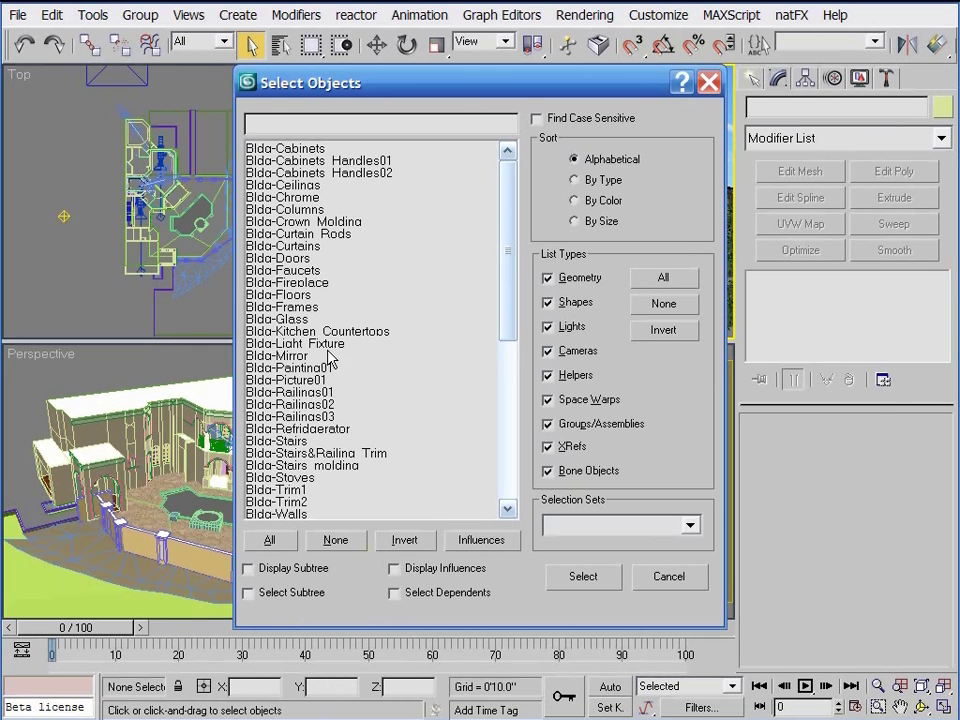
left_click(300, 246)
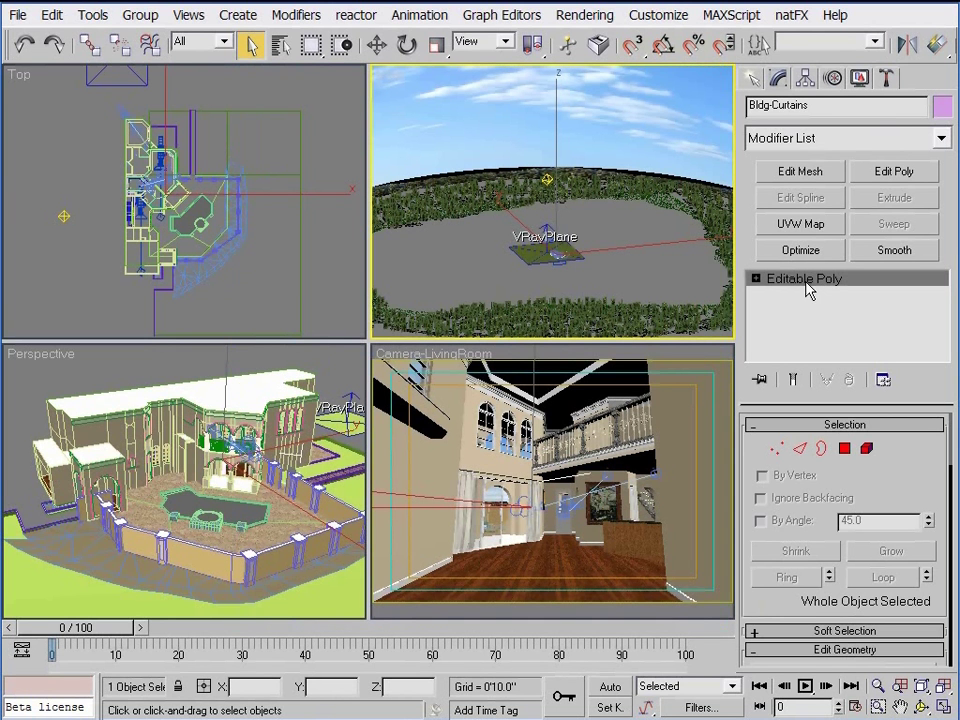
right_click(689, 383)
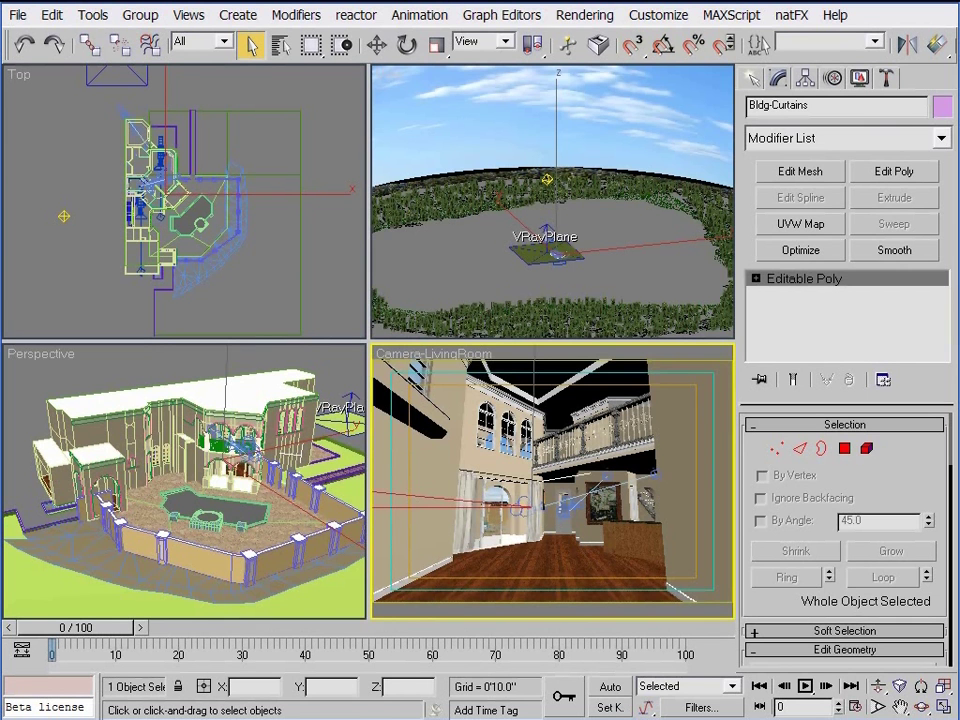
- Isolate the Bldg-Walls object to inspect the building's walls on their own, and exit isolation mode
left_click(437, 489)
key("alt+q")
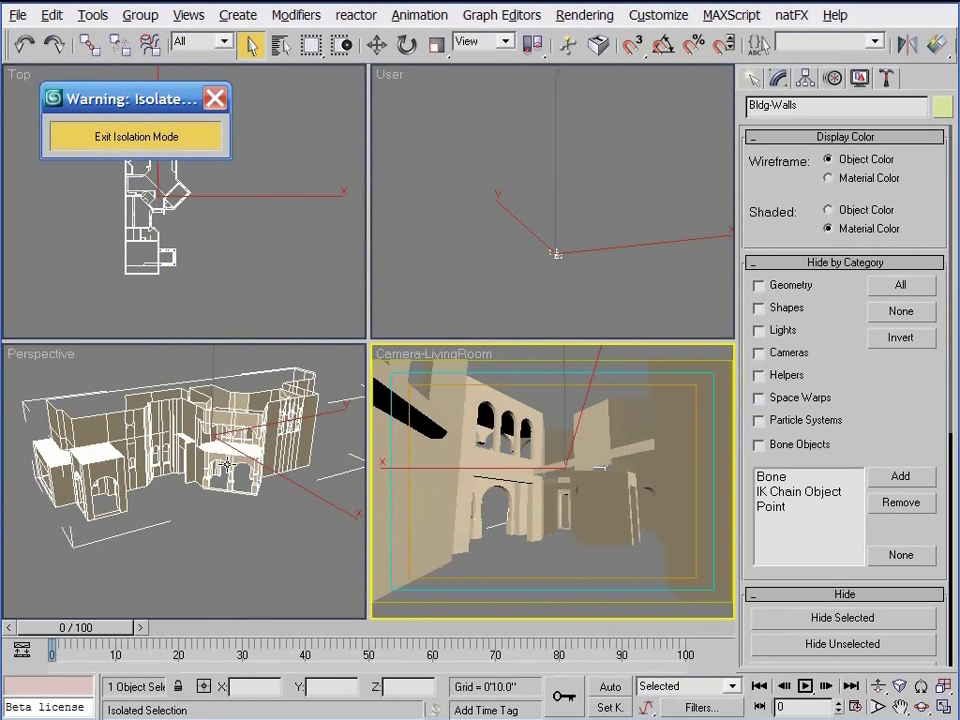
left_click(168, 146)
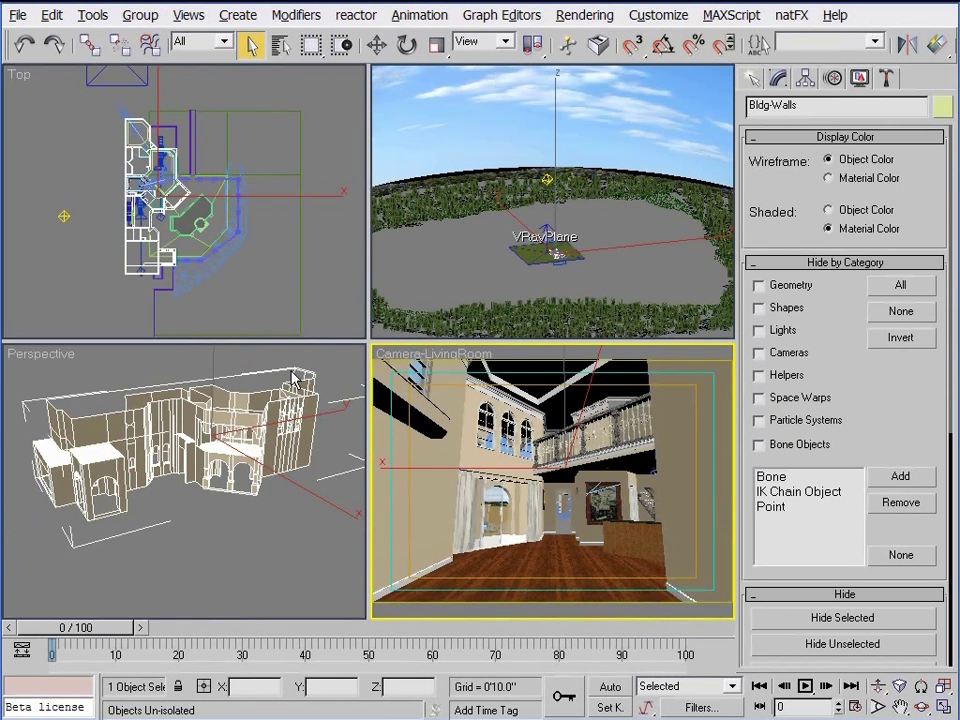
- Hide everything except the Bldg-Walls-Top object selected in the Perspective view, and undo the hiding
left_click(241, 382)
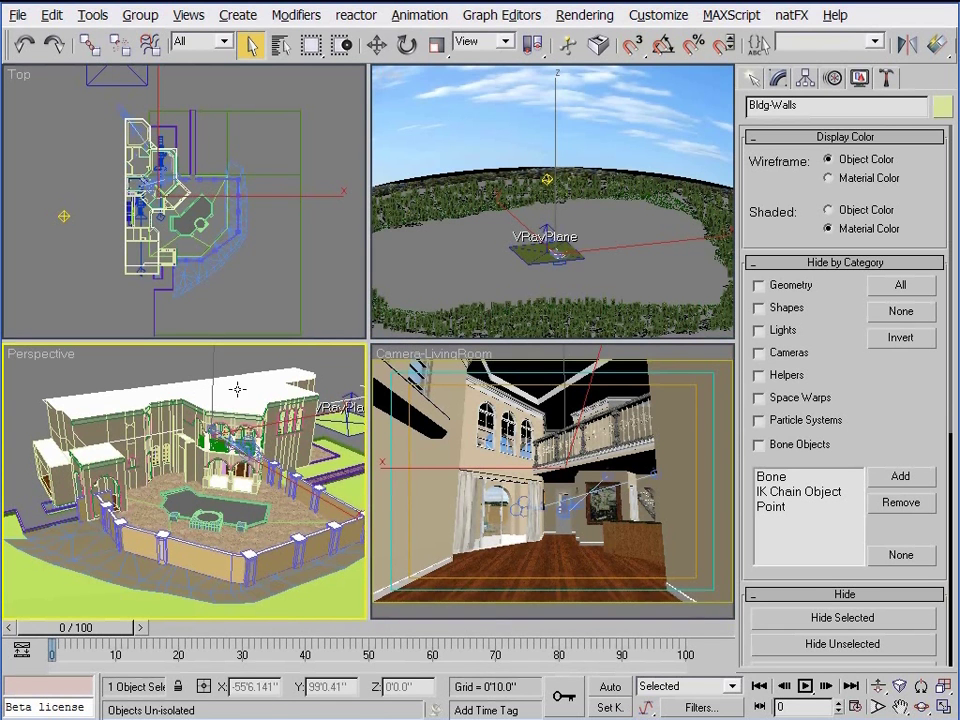
left_click(241, 382)
left_click_drag(817, 105, 748, 105)
left_click(828, 648)
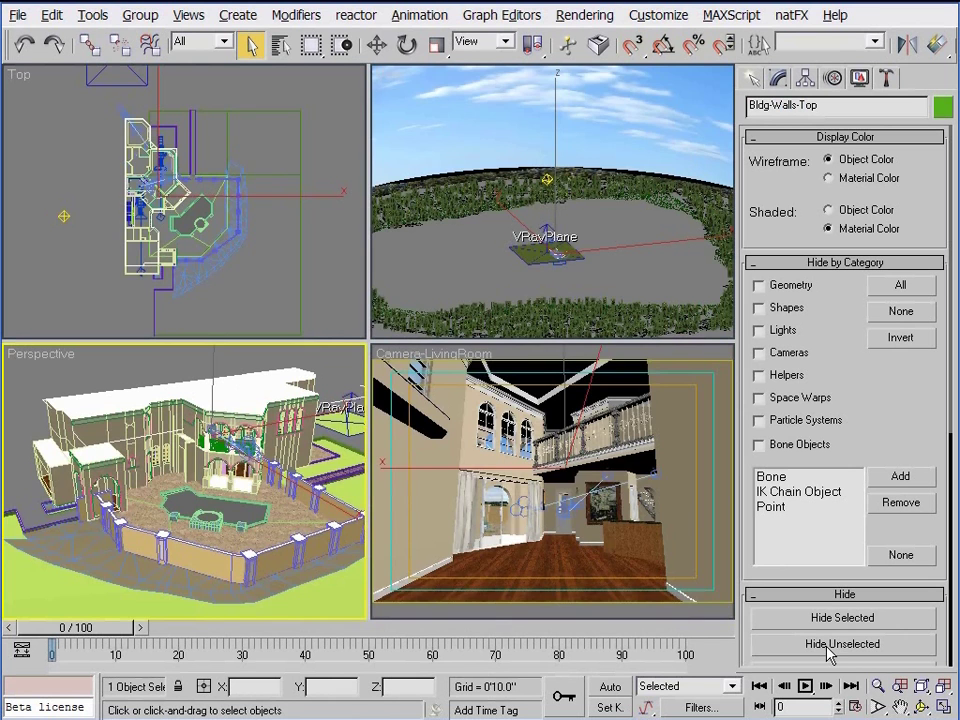
left_click(25, 47)
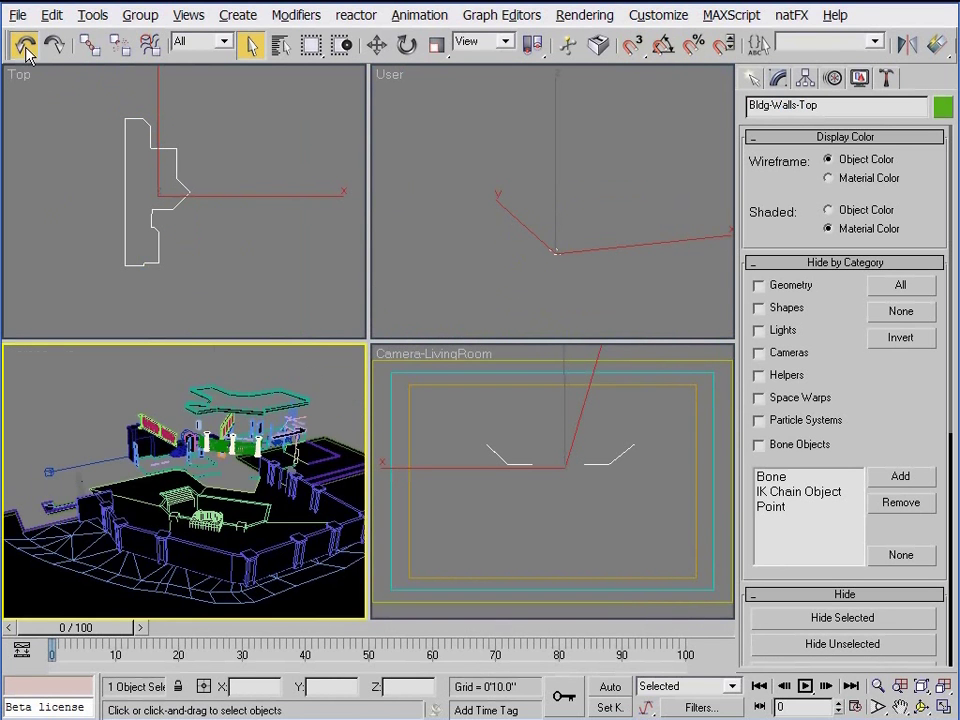
- Hide the Bldg-Walls object using the enlarged Camera-LivingRoom view, and return to the four-view layout
right_click(495, 414)
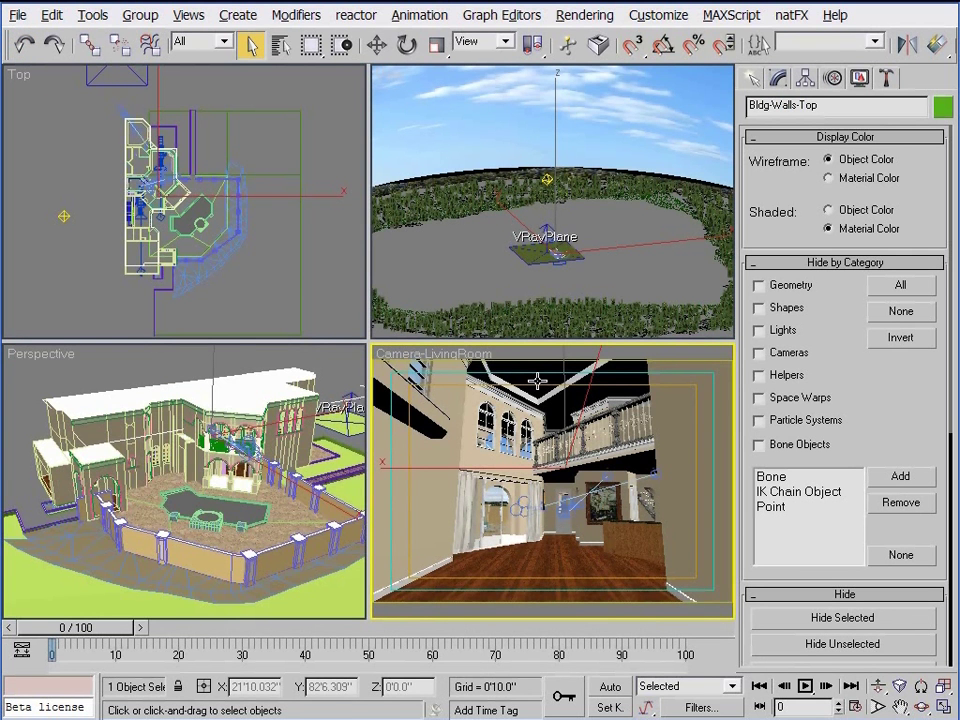
left_click(943, 706)
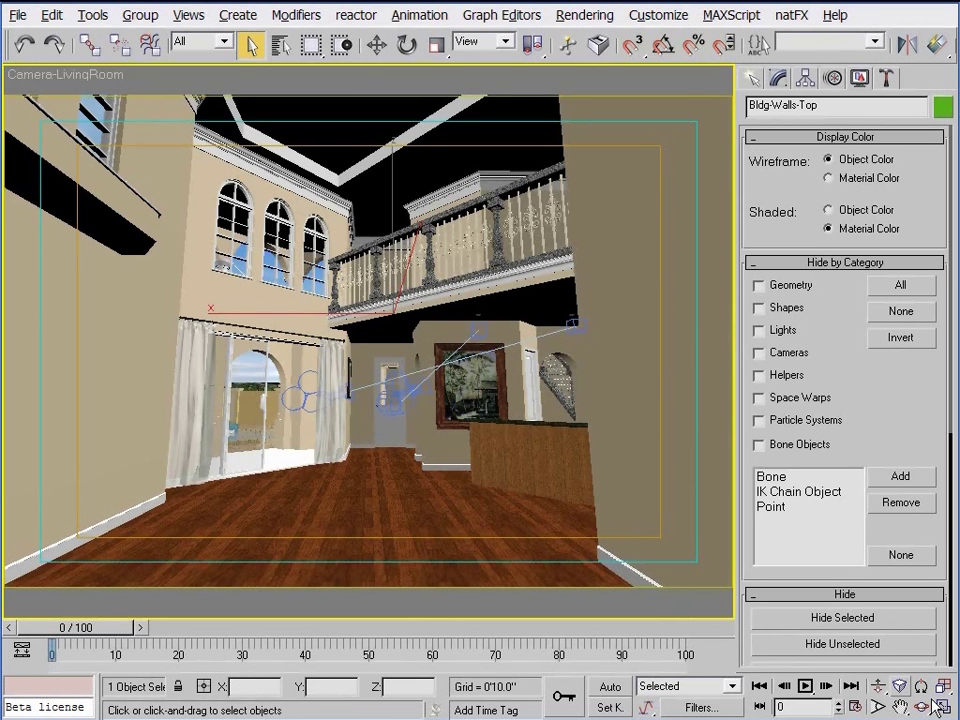
left_click(128, 414)
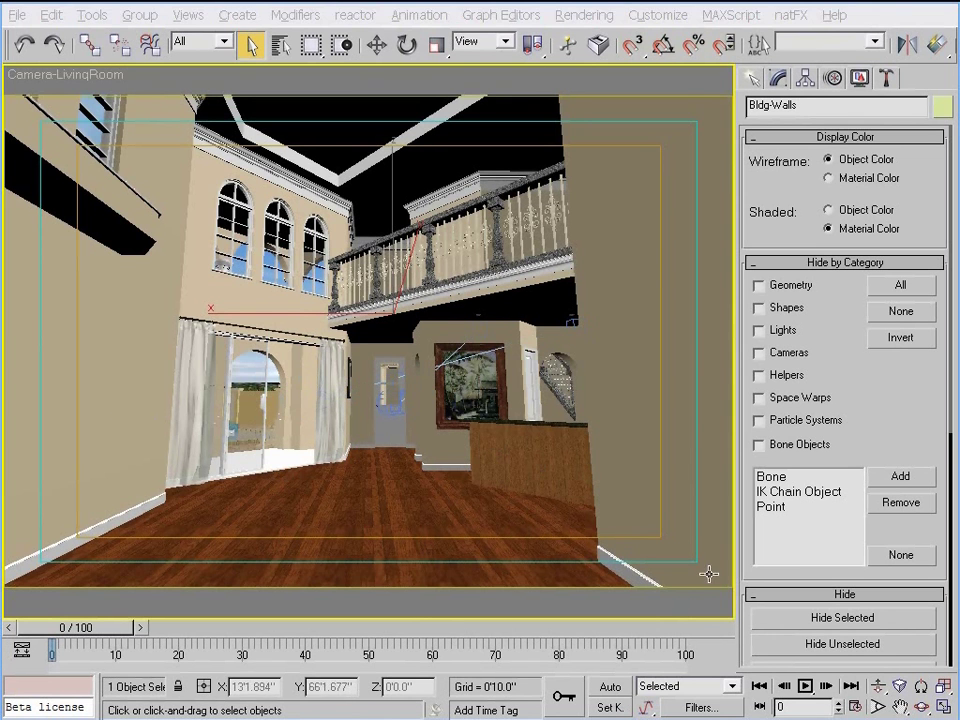
left_click(800, 619)
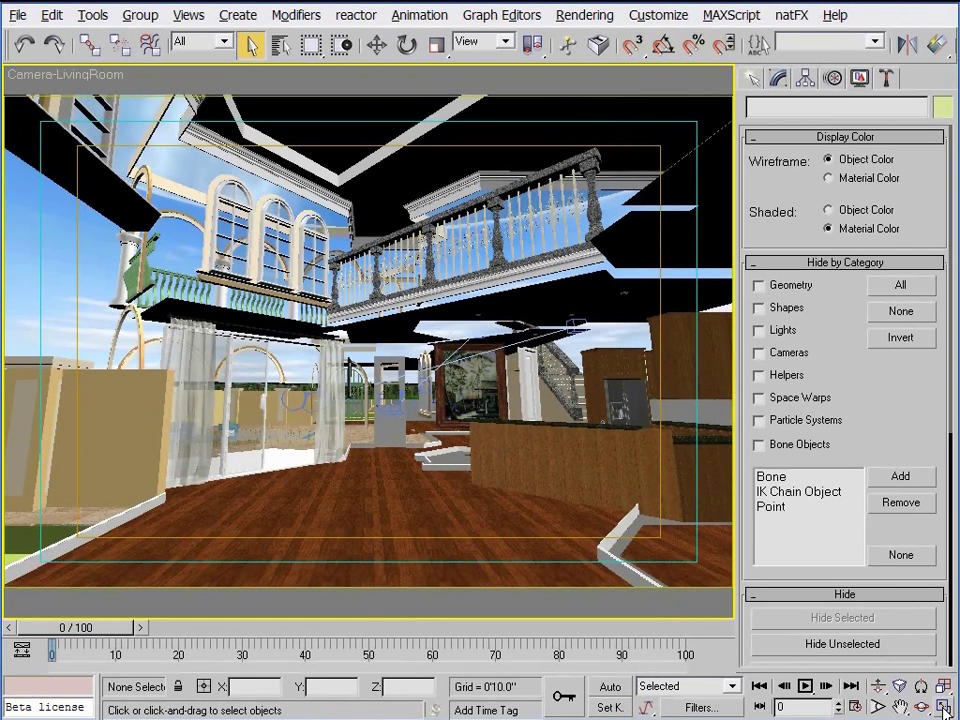
left_click(943, 706)
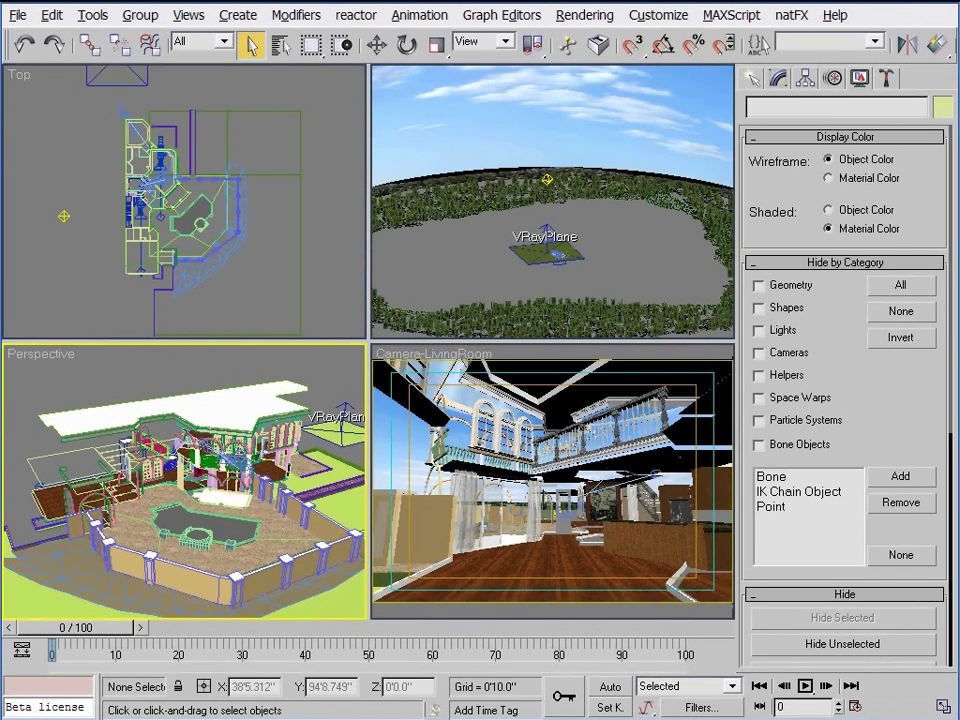
- Orbit the enlarged Perspective view around the house, and return to the four-view layout with the Camera-LivingRoom view active
left_click(943, 706)
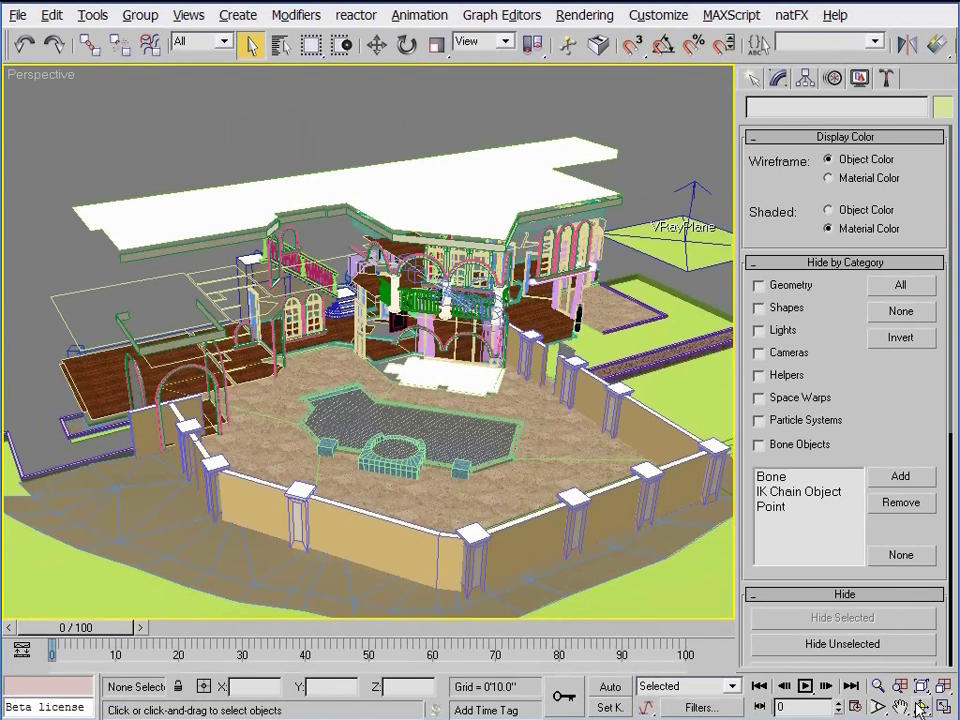
left_click(920, 706)
left_click_drag(396, 418, 390, 413)
key("alt+w")
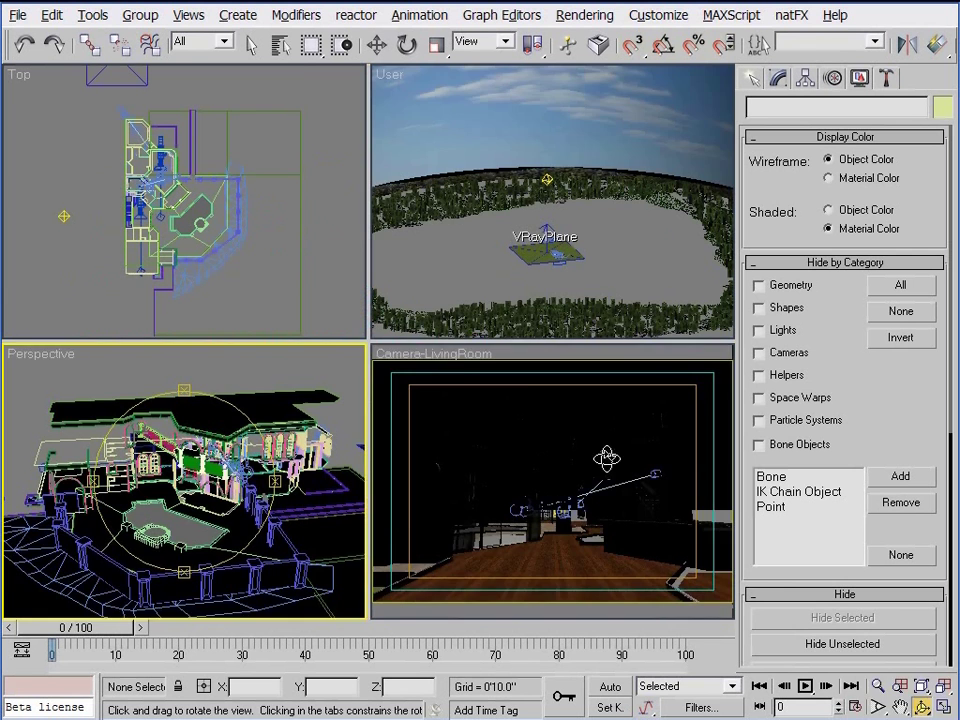
right_click(455, 352)
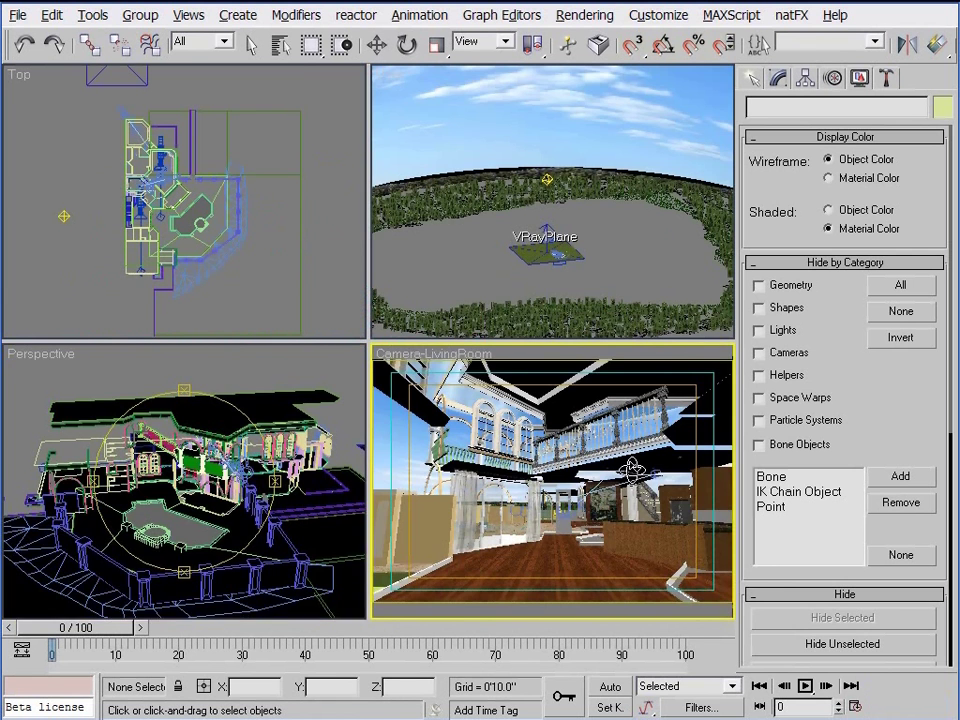
- Unhide all hidden objects in the scene and save the file
scroll(885, 578, "down", 5)
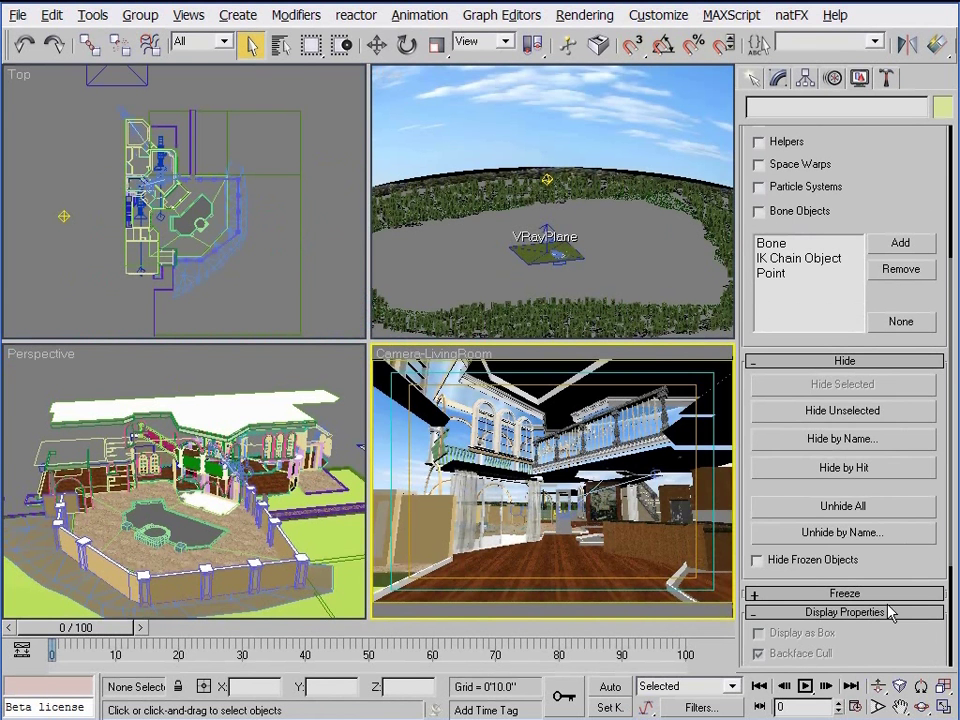
left_click(881, 508)
key("ctrl+s")
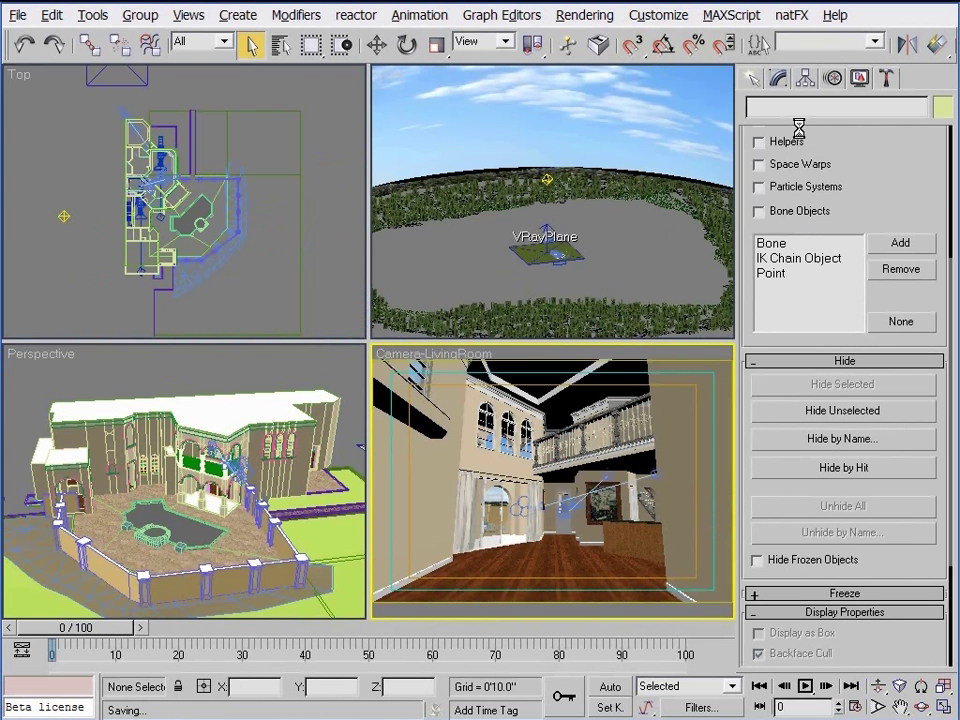
- Bring up the V-Ray renderer settings of the Render Scene dialog in full view and collapse all their rollouts
key("F10")
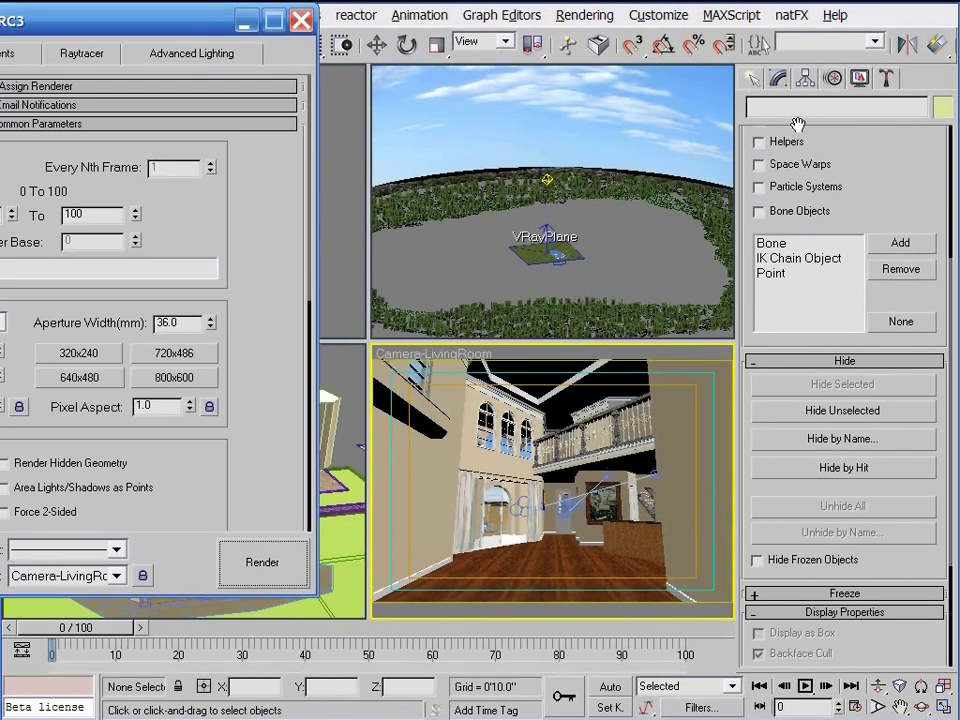
left_click_drag(192, 22, 651, 106)
left_click(326, 135)
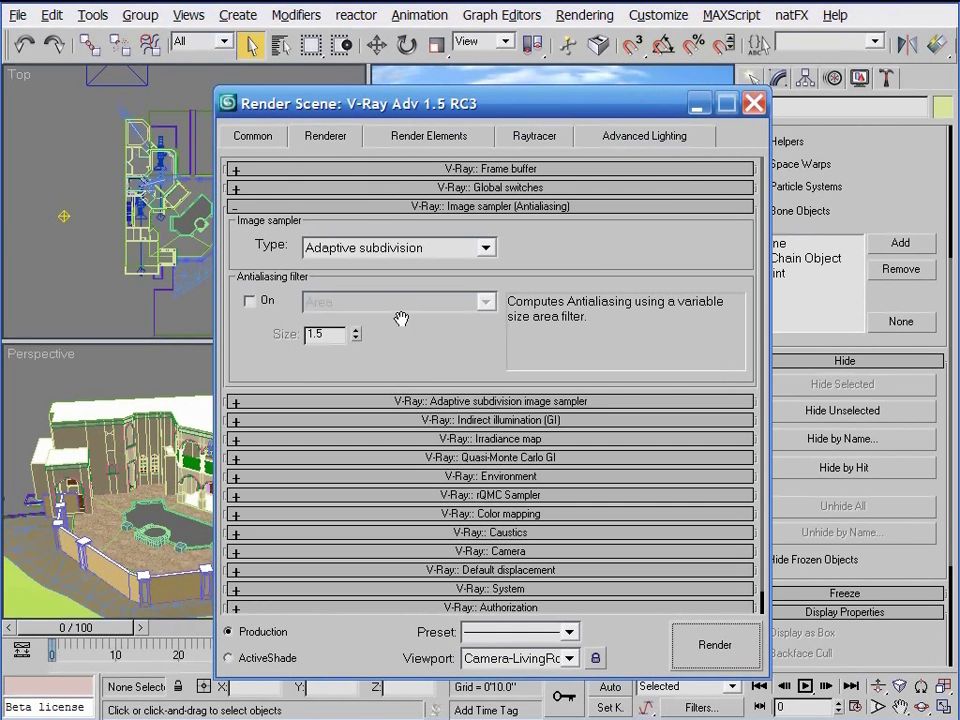
right_click(433, 383)
left_click(468, 408)
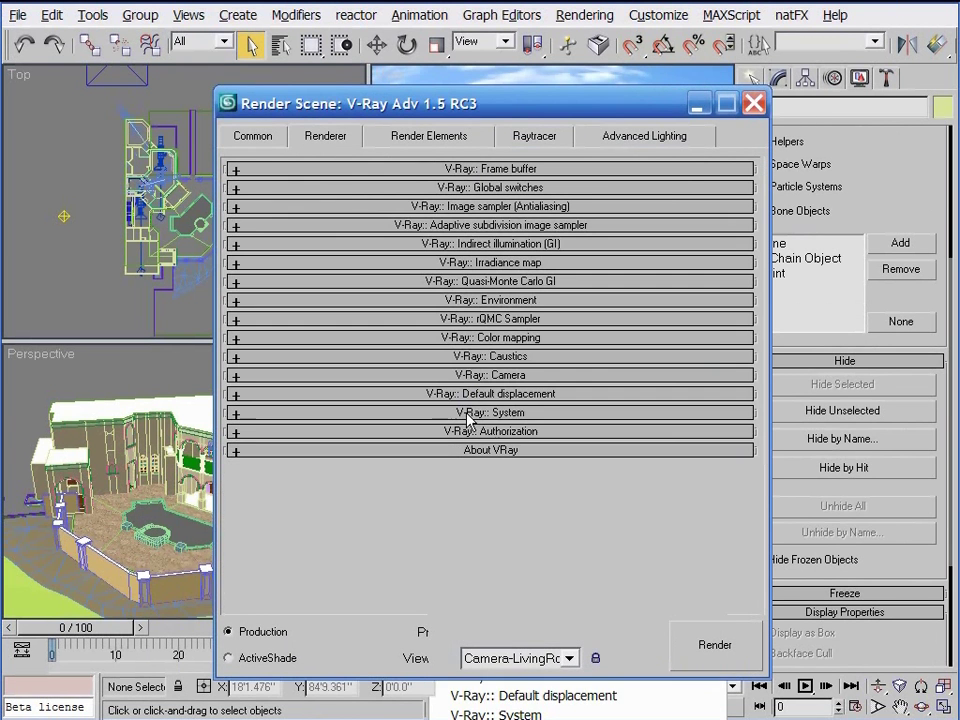
- Expand the V-Ray Environment and Global switches rollouts to examine the skylight overrides and the lighting and material options
left_click(490, 300)
left_click_drag(254, 354, 257, 344)
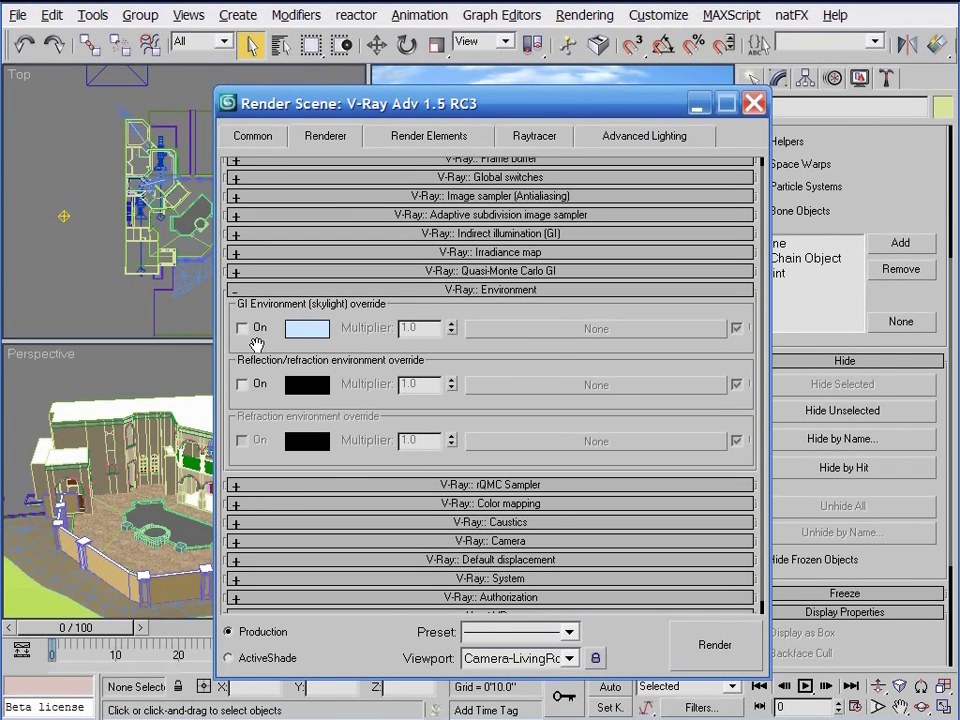
left_click(490, 177)
scroll(460, 170, "down", 2)
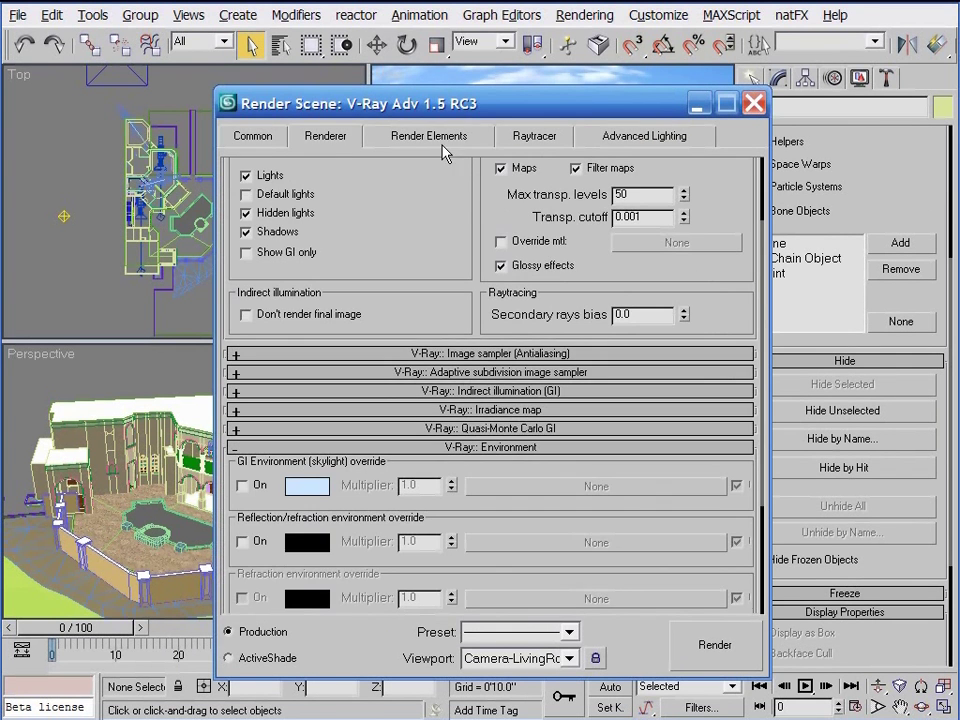
- Expand the V-Ray Image sampler and Adaptive subdivision image sampler rollouts to examine the antialiasing settings
left_click(435, 355)
scroll(439, 272, "down", 4)
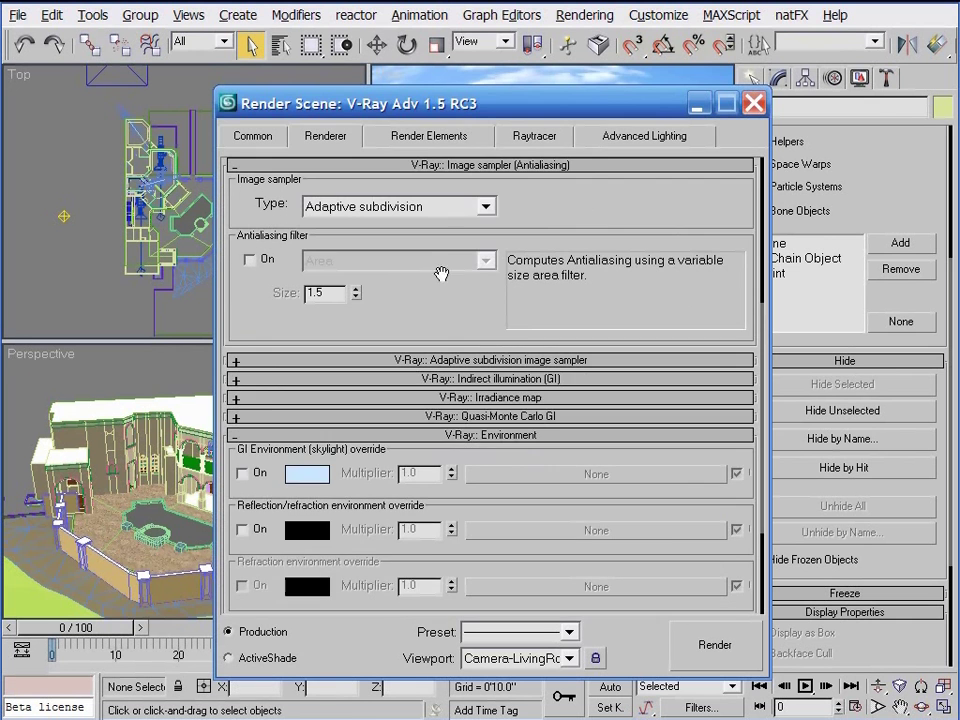
left_click(435, 360)
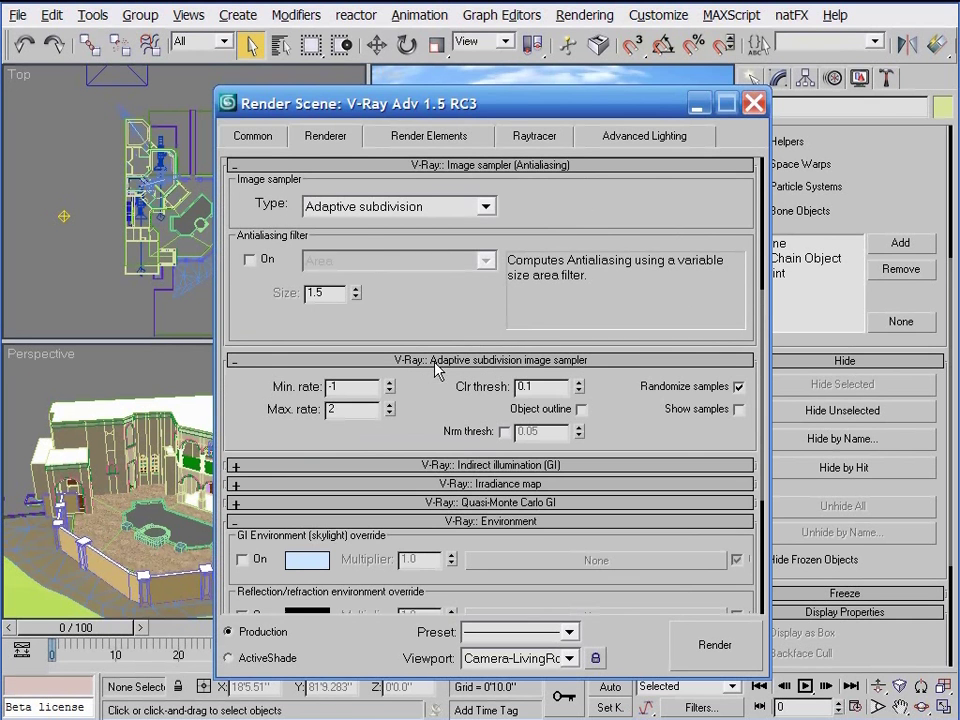
- Expand the V-Ray Indirect illumination (GI) rollout and examine its bounce settings and the rollouts below it
left_click(440, 465)
scroll(429, 470, "down", 2)
left_click_drag(429, 470, 426, 280)
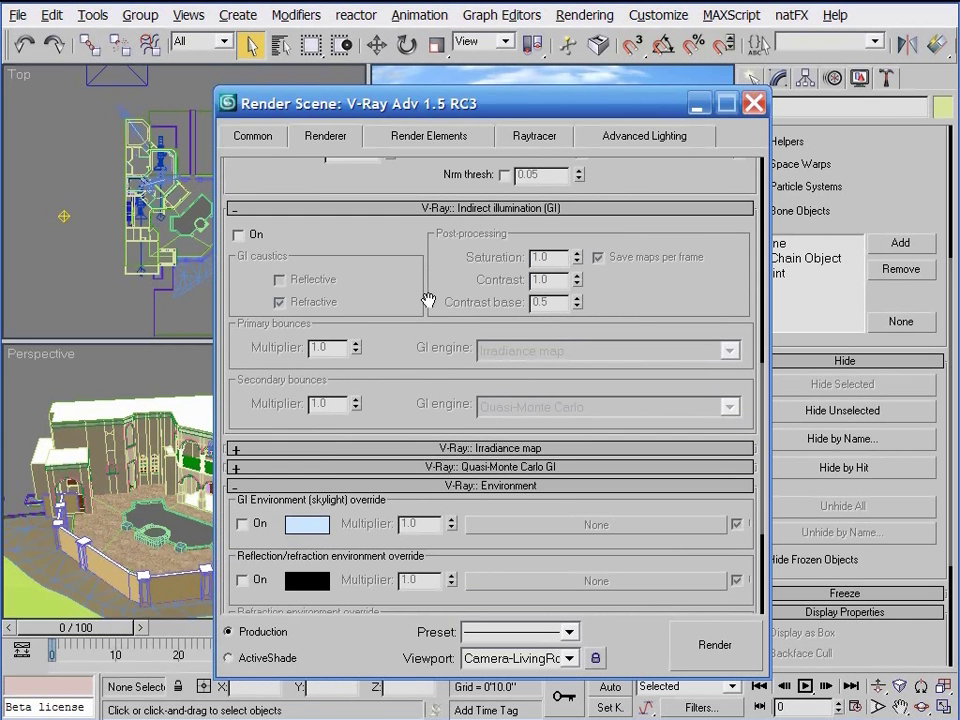
scroll(440, 410, "down", 4)
left_click_drag(463, 430, 439, 371)
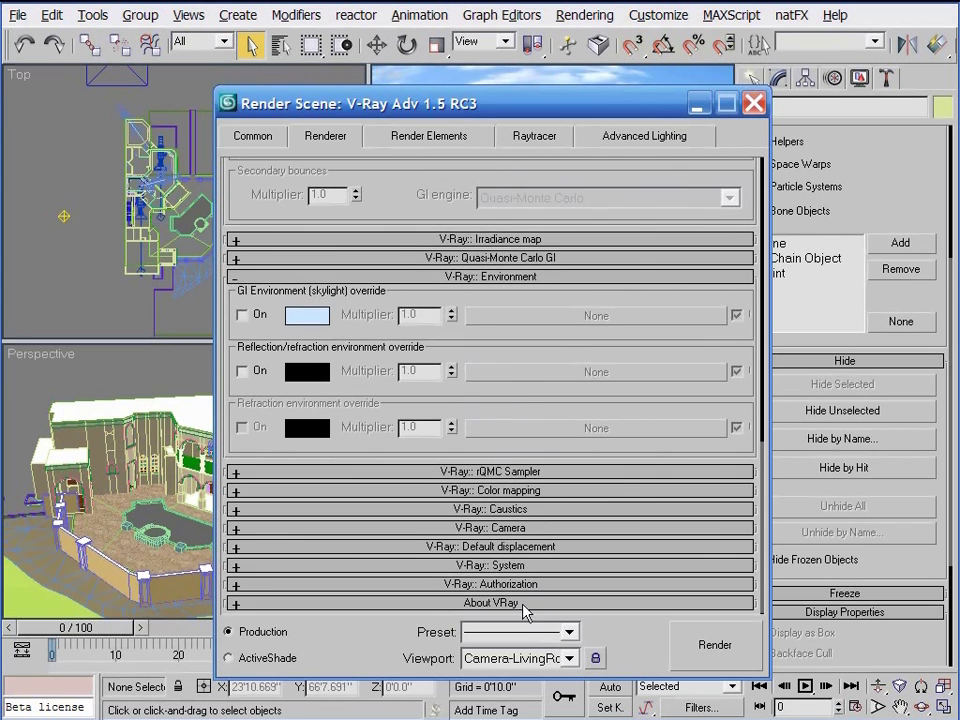
- Examine the V-Ray System settings, including the Presets option, and collapse all the renderer rollouts
left_click(542, 566)
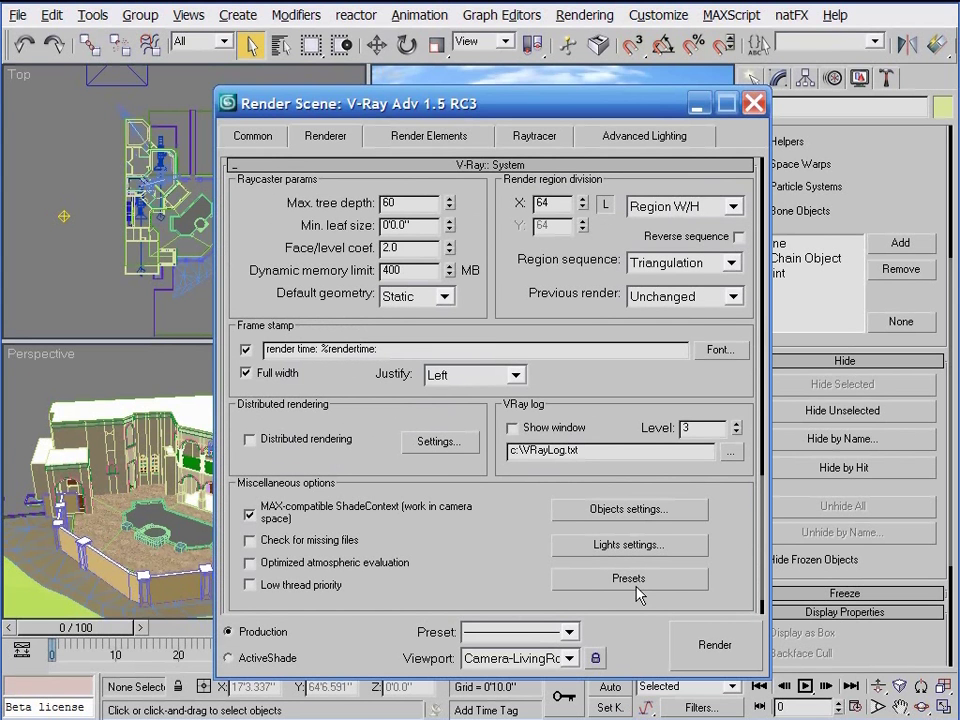
right_click(481, 203)
left_click(505, 226)
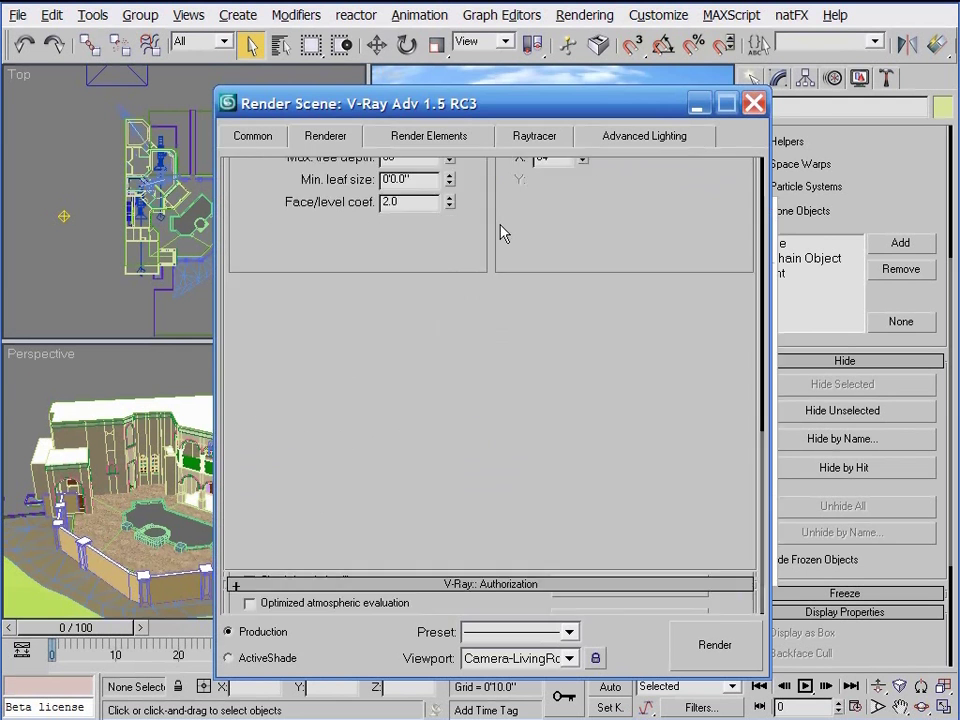